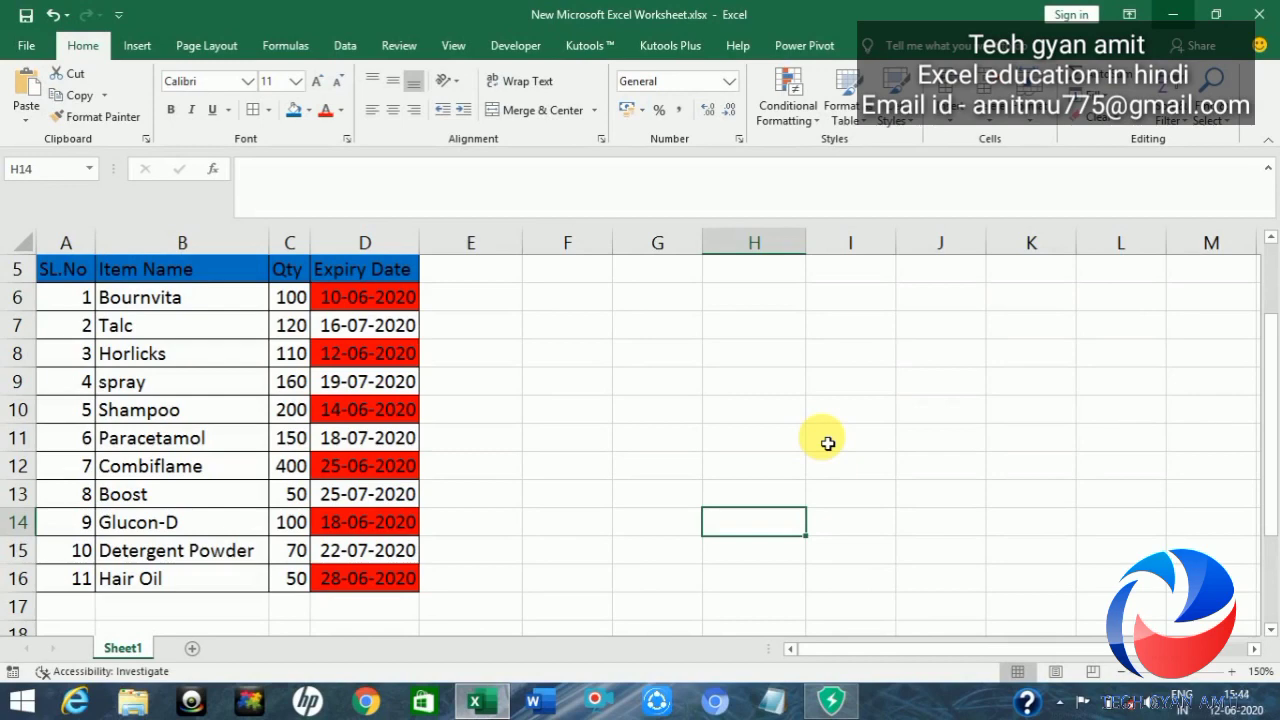
# Jump to the Expiry Date header in column D and select the dates D6 through D16
pyautogui.press('Left')
pyautogui.press('Left')
pyautogui.press('Left')
pyautogui.press('Left')
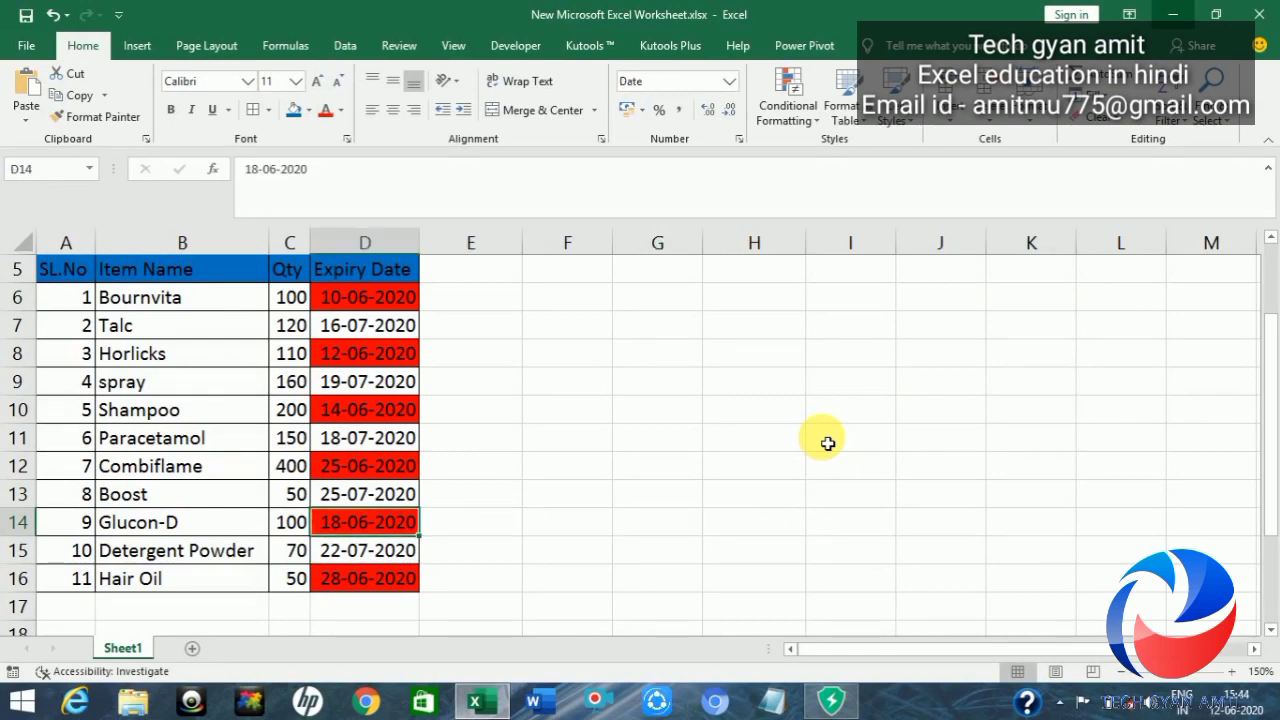
pyautogui.hotkey('ctrl', 'Up')
pyautogui.press('Down')
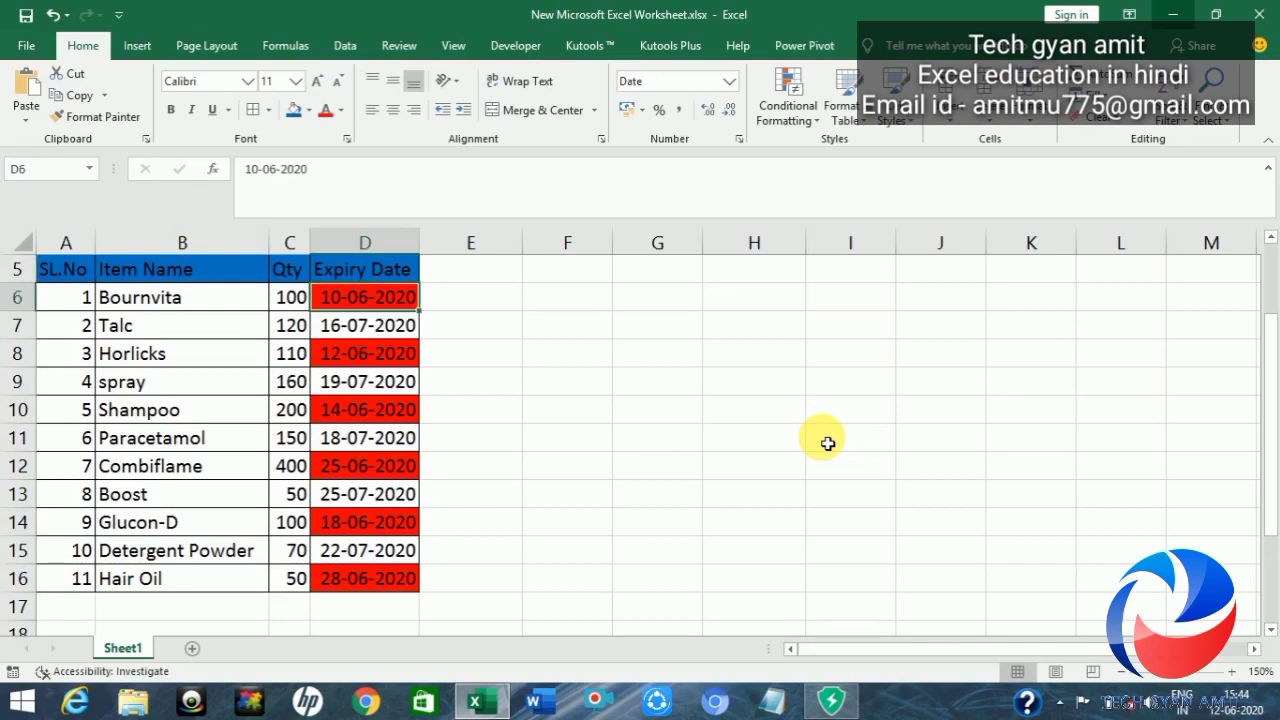
pyautogui.hotkey('ctrl', 'shift', 'Down')
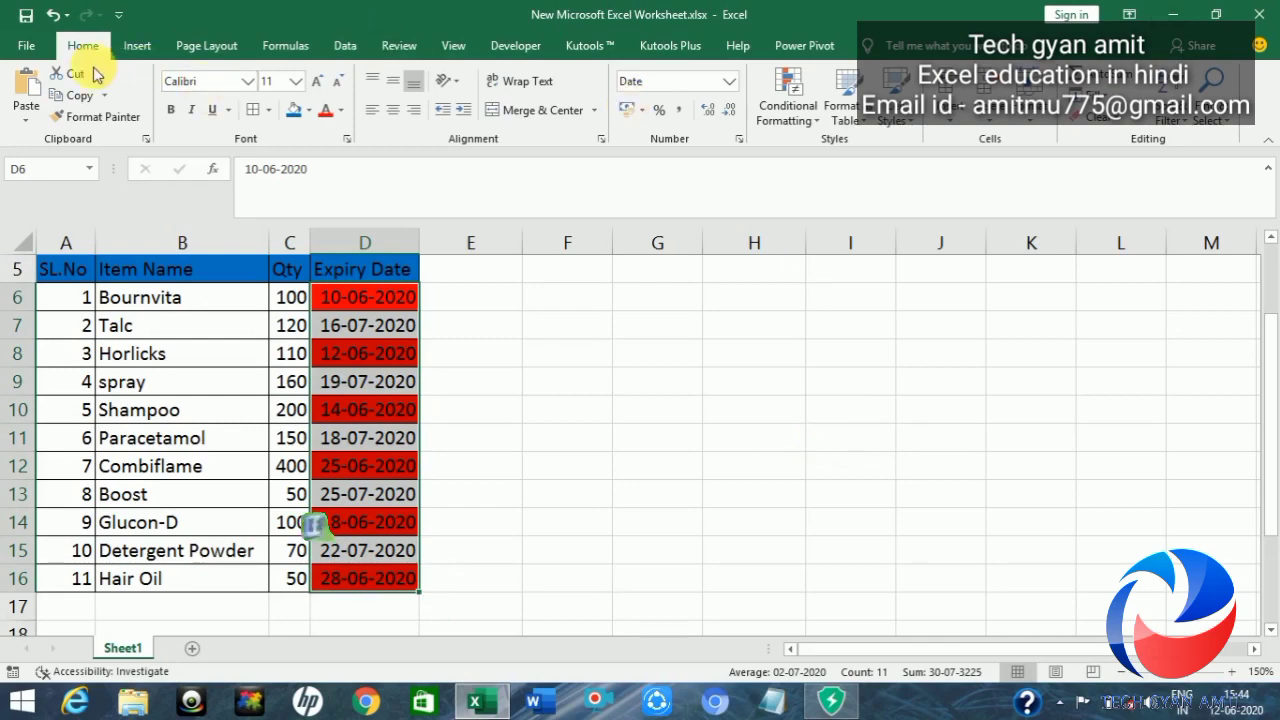
pyautogui.click(790, 108)
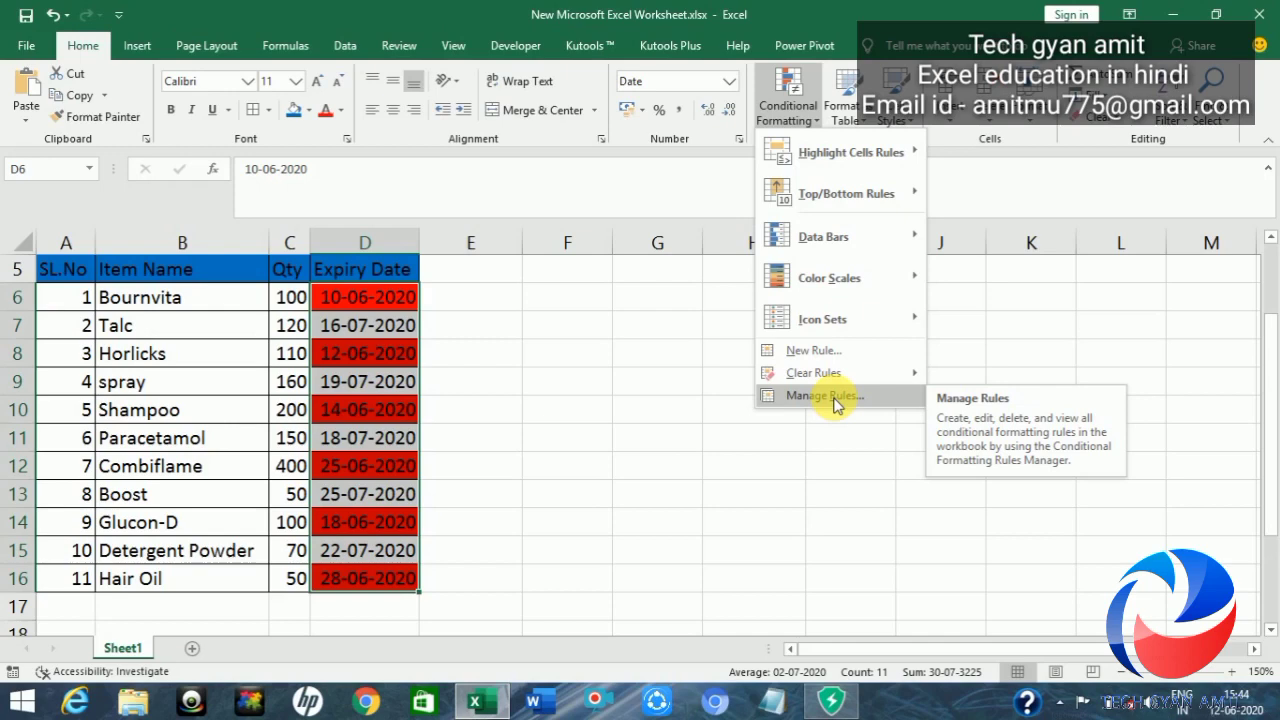
pyautogui.click(816, 352)
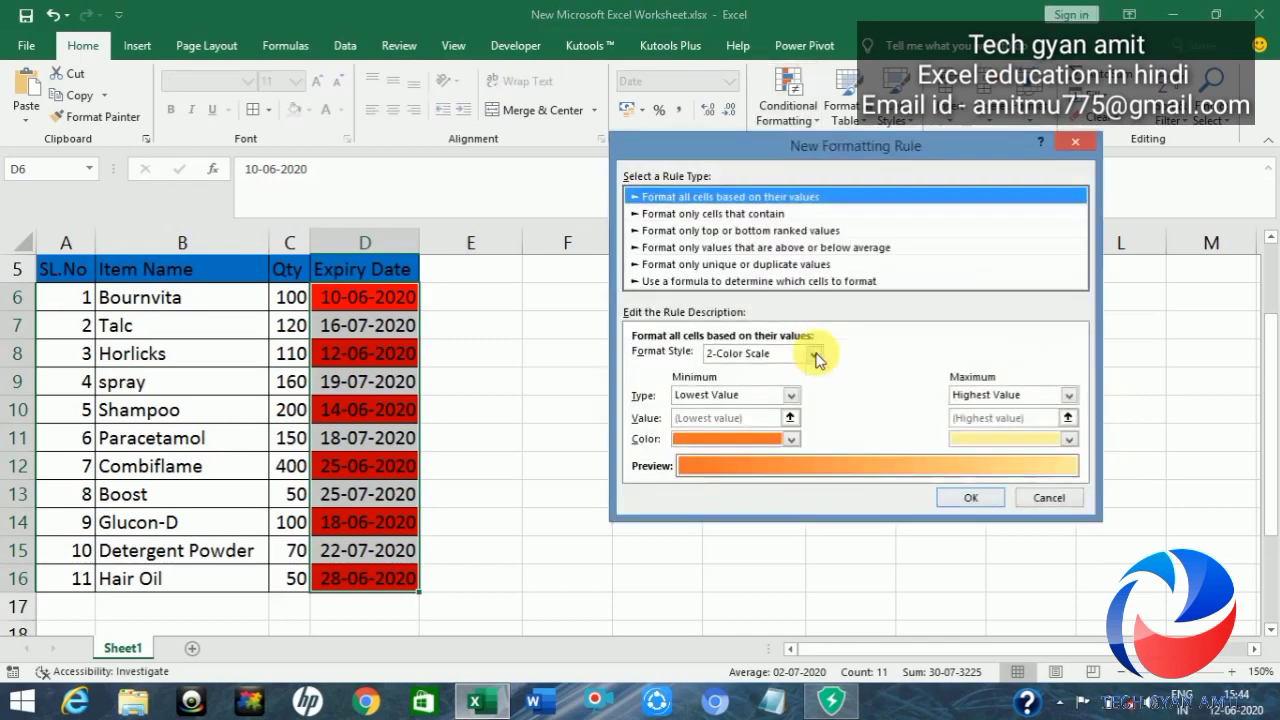
pyautogui.click(730, 282)
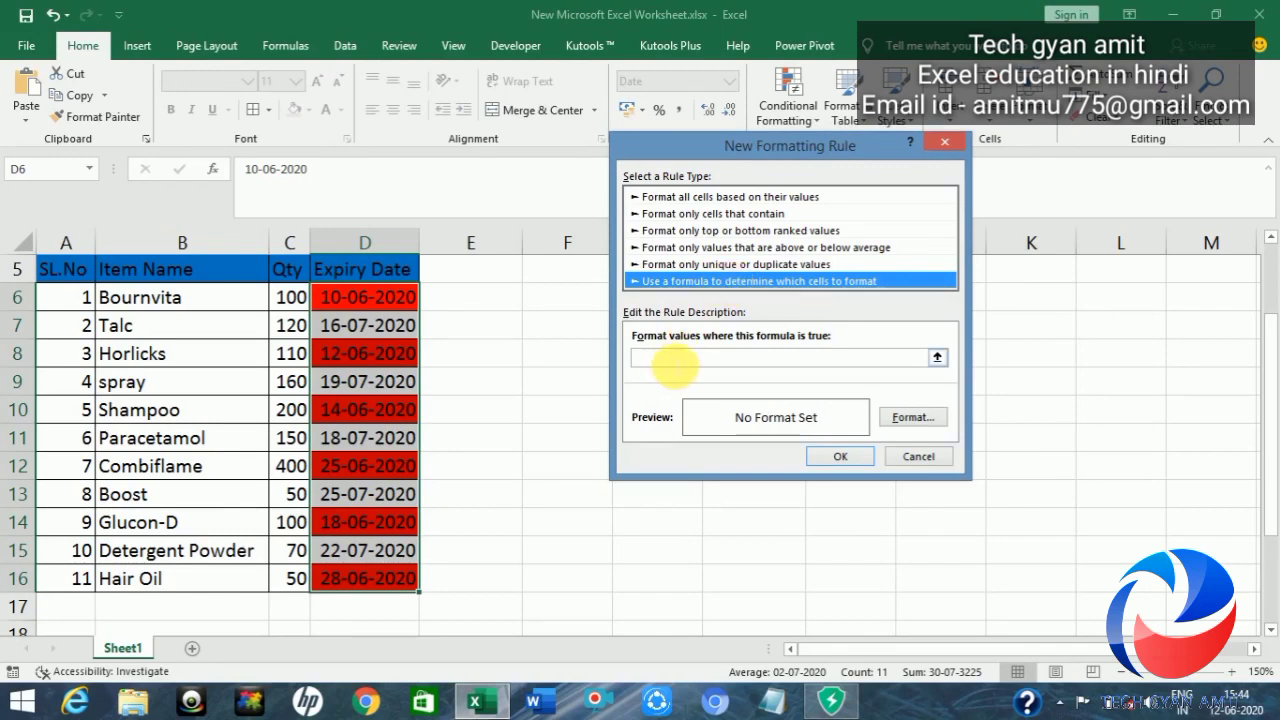
pyautogui.click(672, 360)
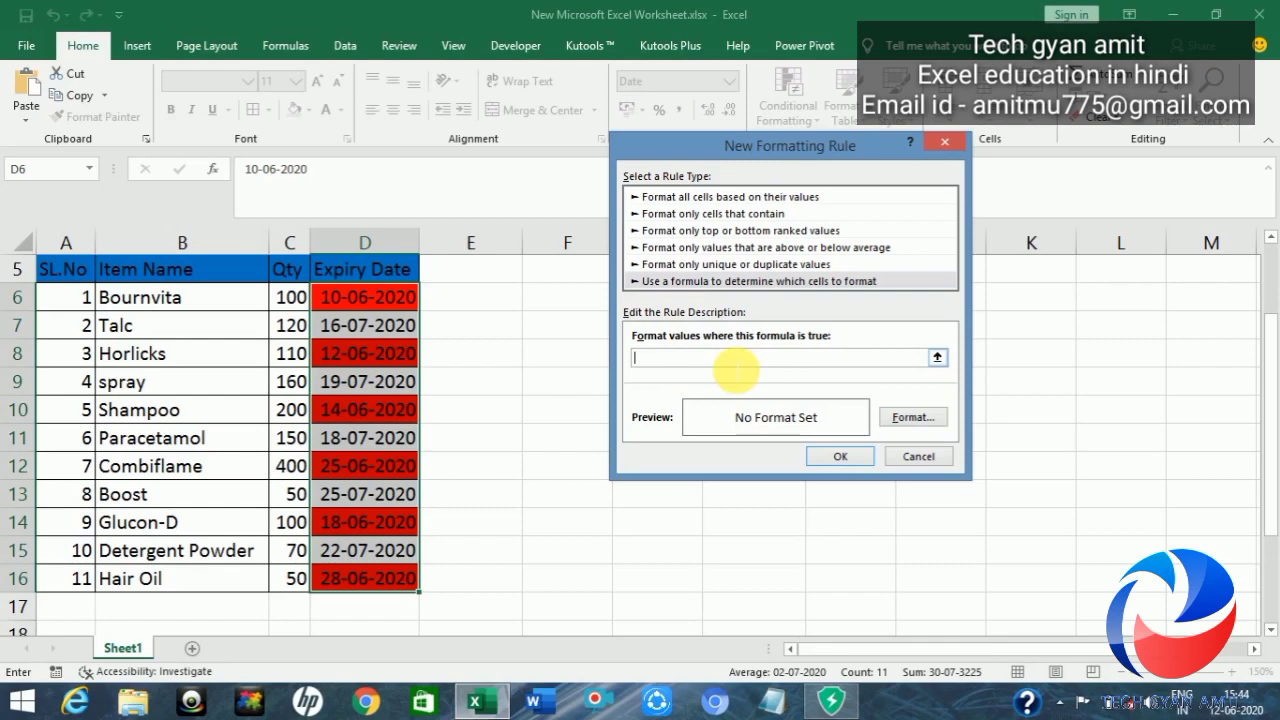
pyautogui.click(955, 142)
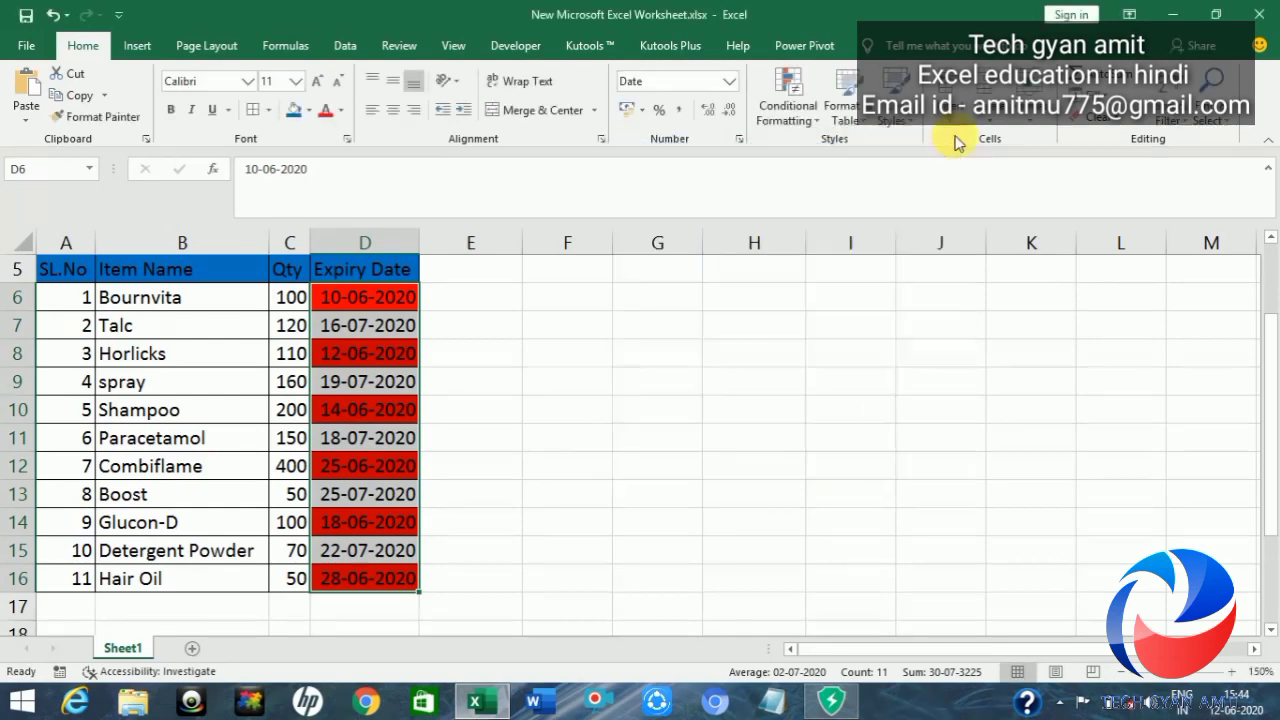
pyautogui.click(806, 122)
pyautogui.moveTo(823, 236)
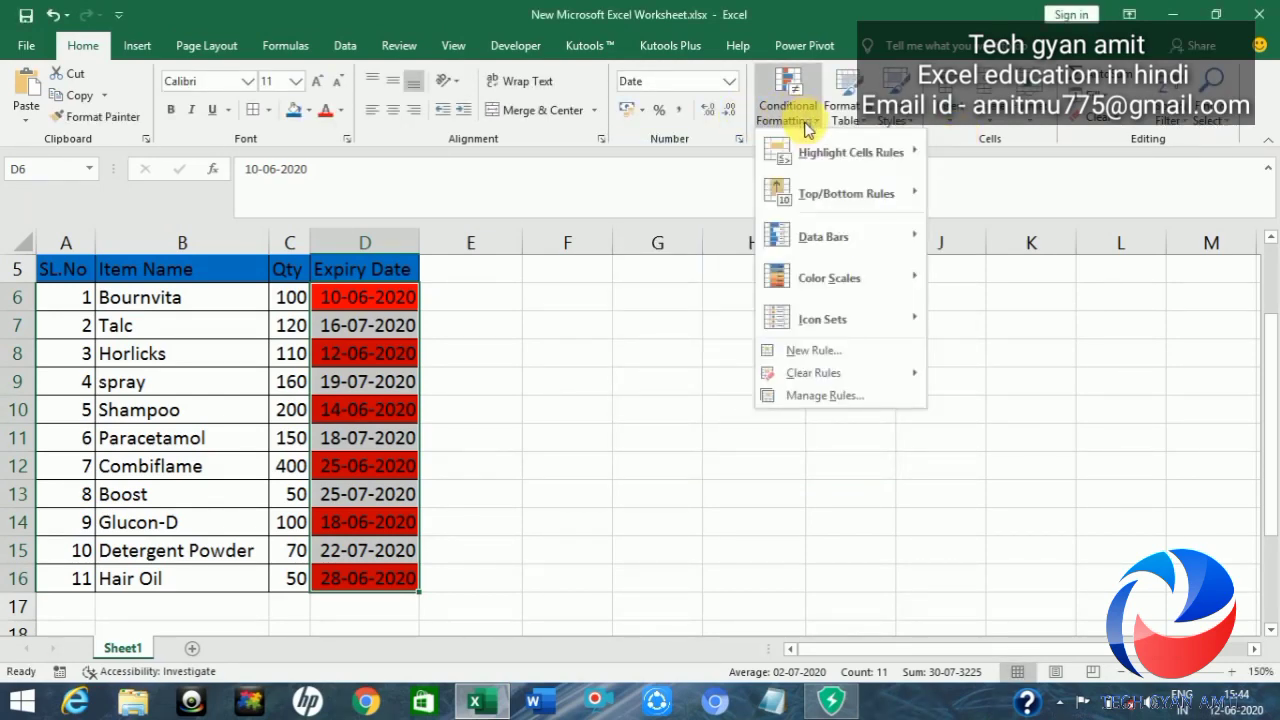
pyautogui.click(820, 394)
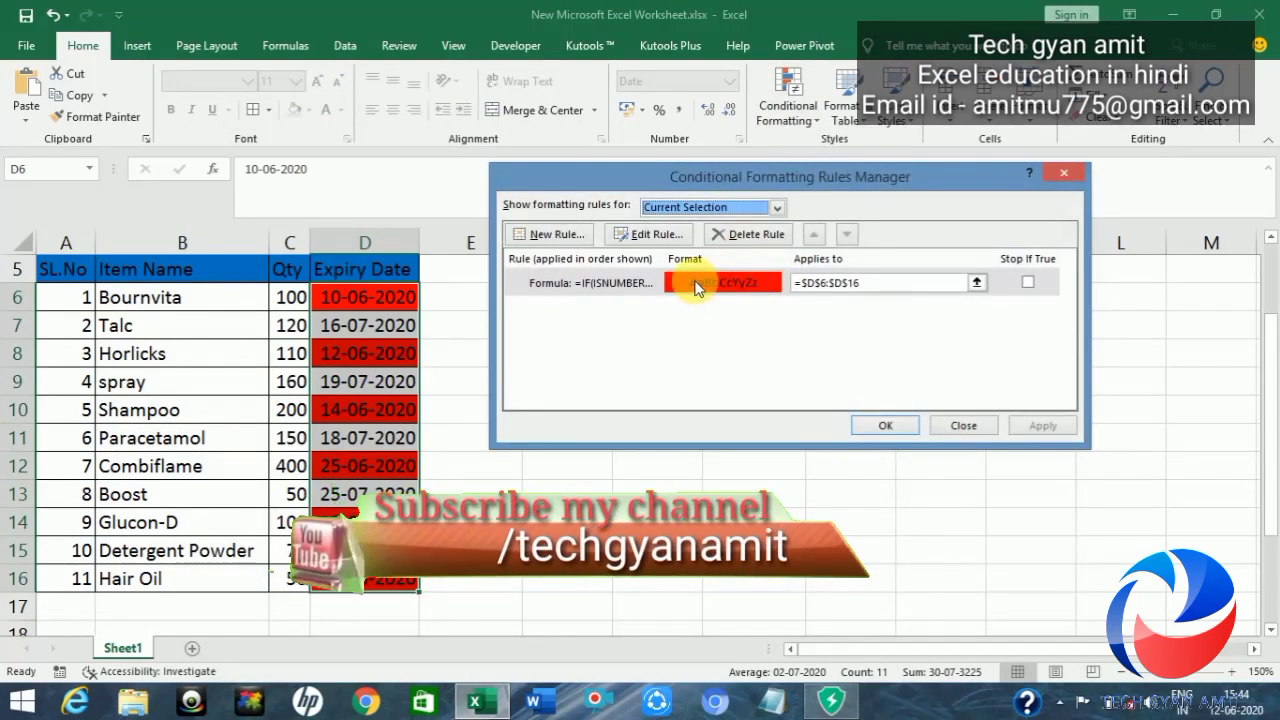
pyautogui.click(618, 282)
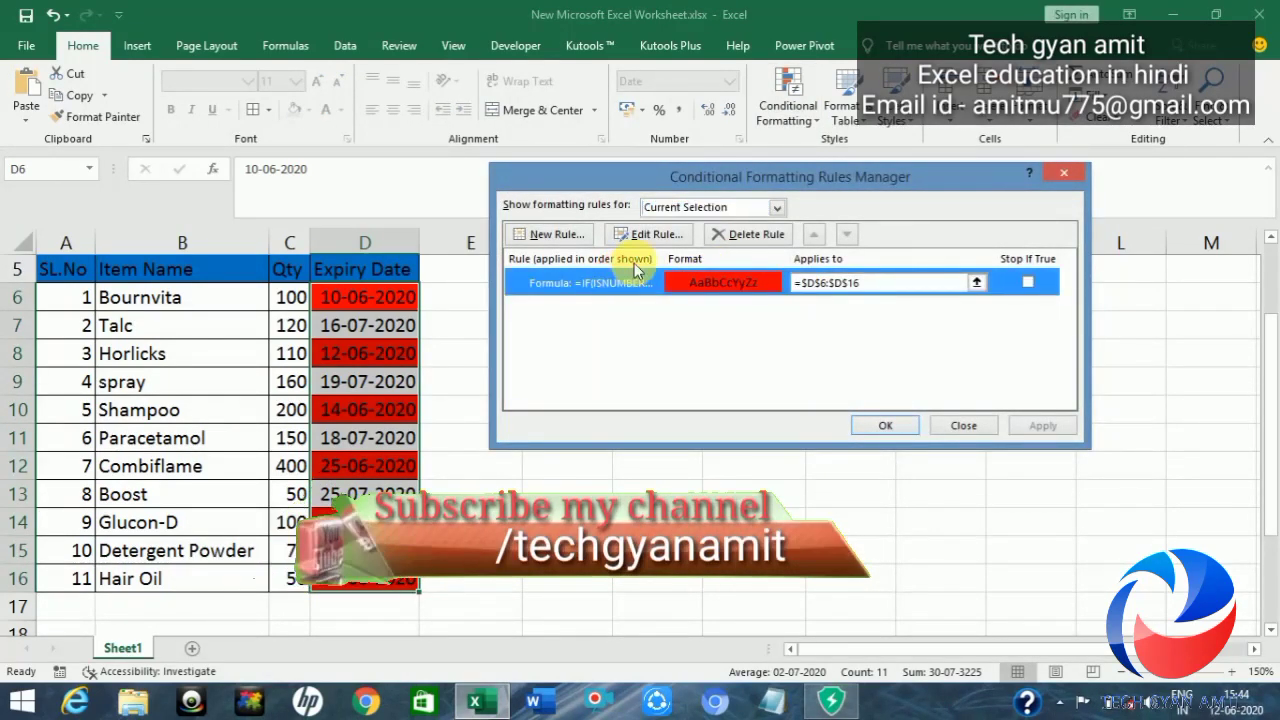
pyautogui.click(648, 236)
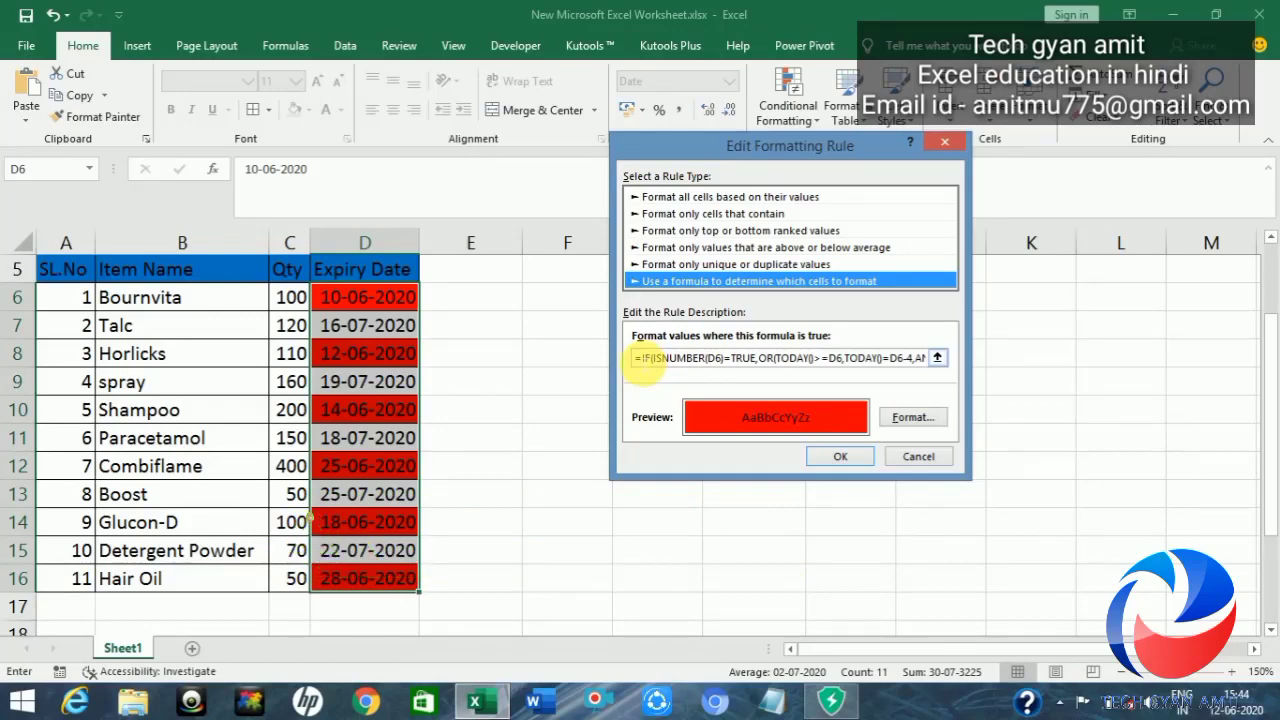
pyautogui.moveTo(636, 358); pyautogui.dragTo(722, 358)
pyautogui.press('End')
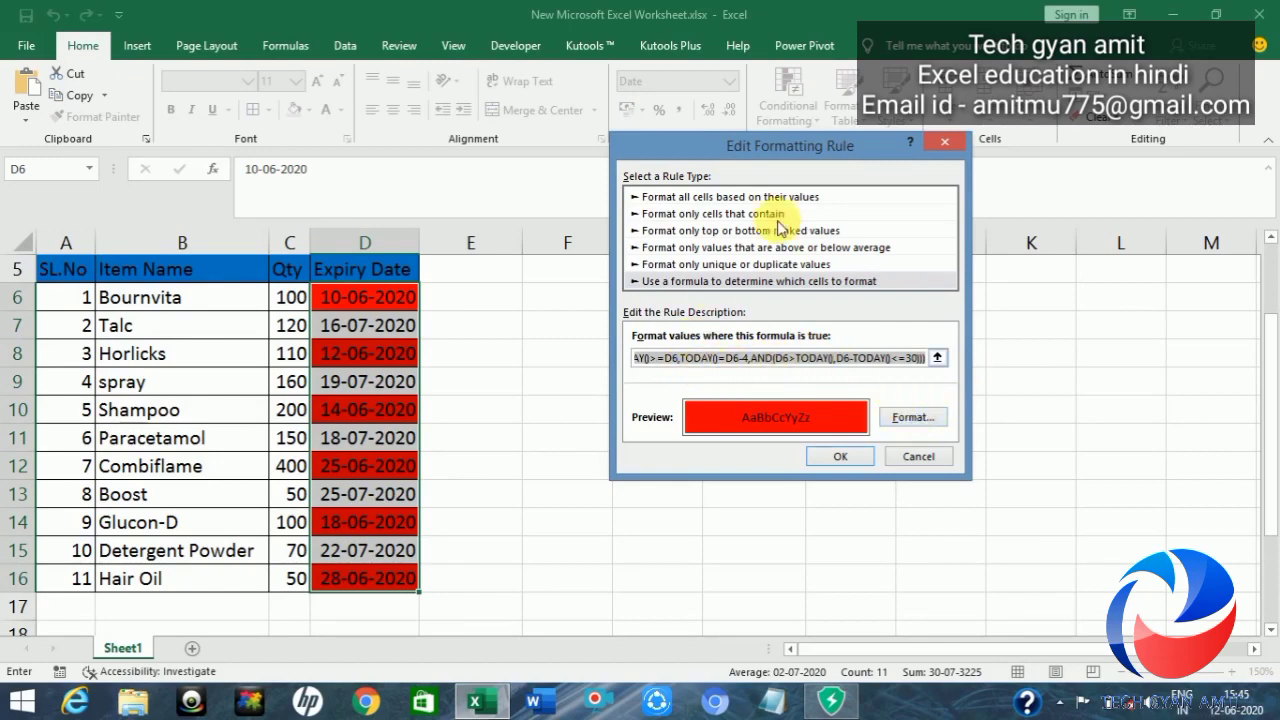
pyautogui.click(944, 141)
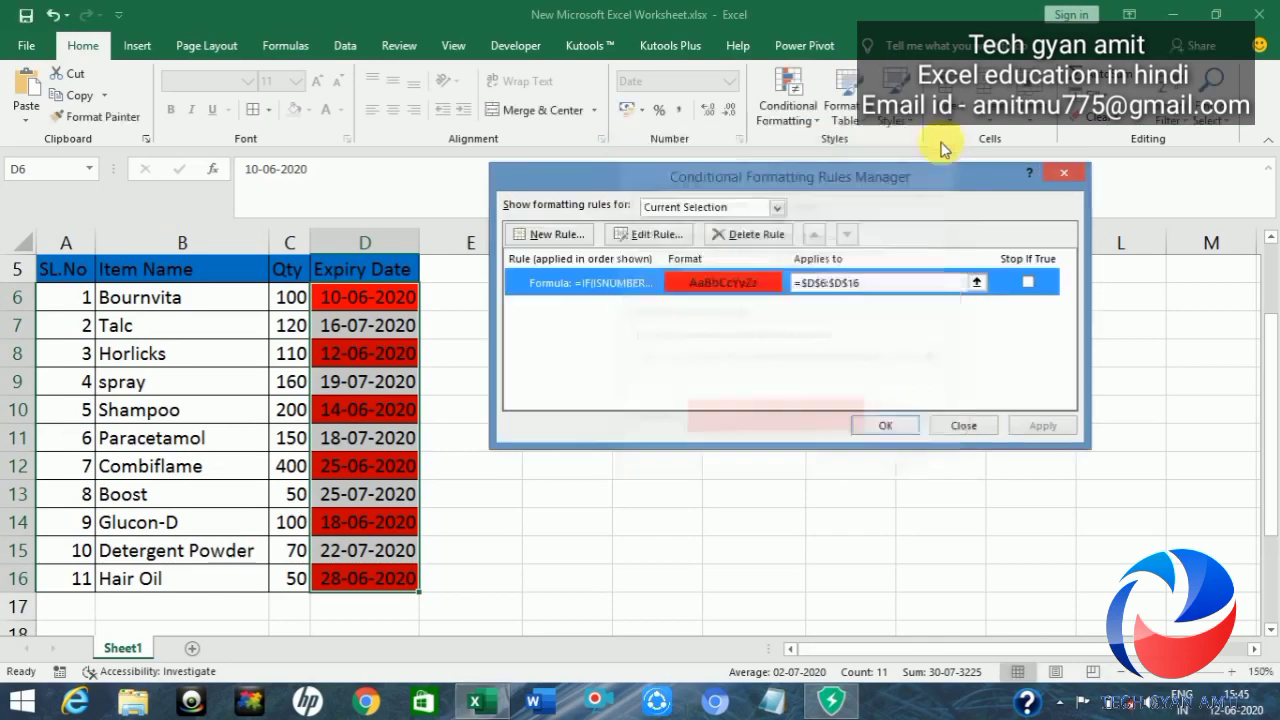
pyautogui.click(1066, 175)
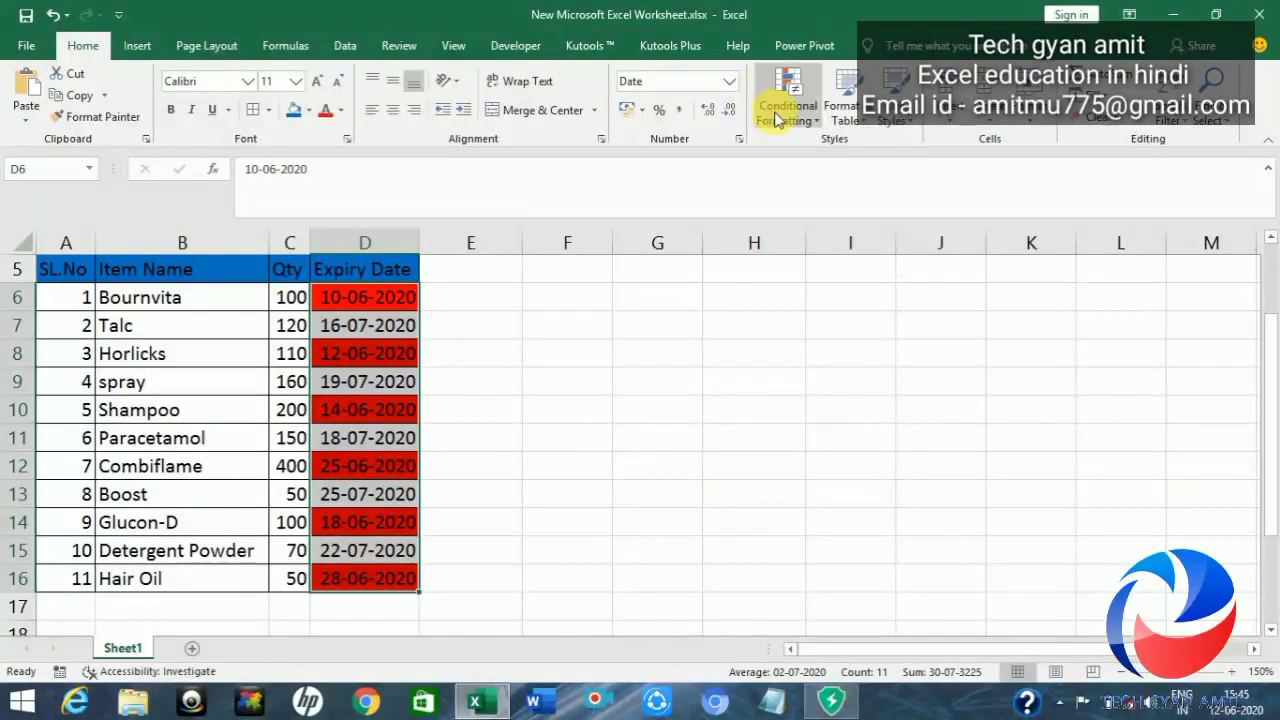
pyautogui.click(785, 100)
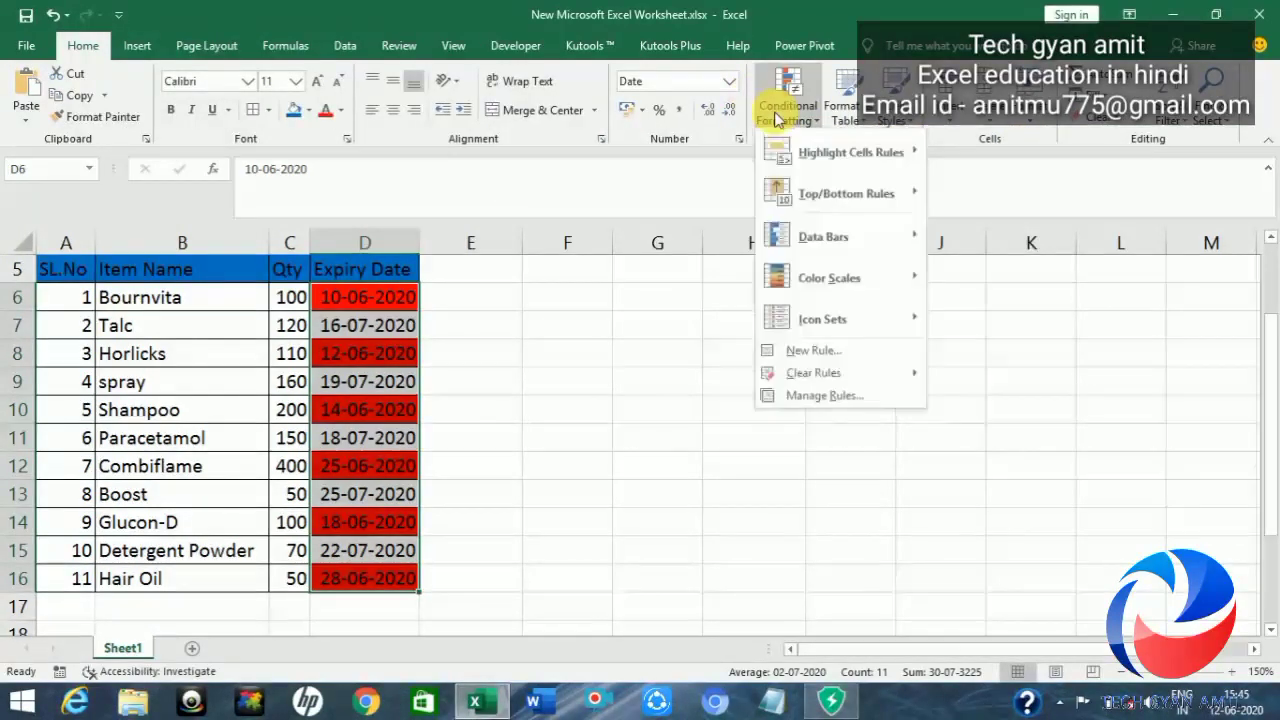
pyautogui.click(822, 350)
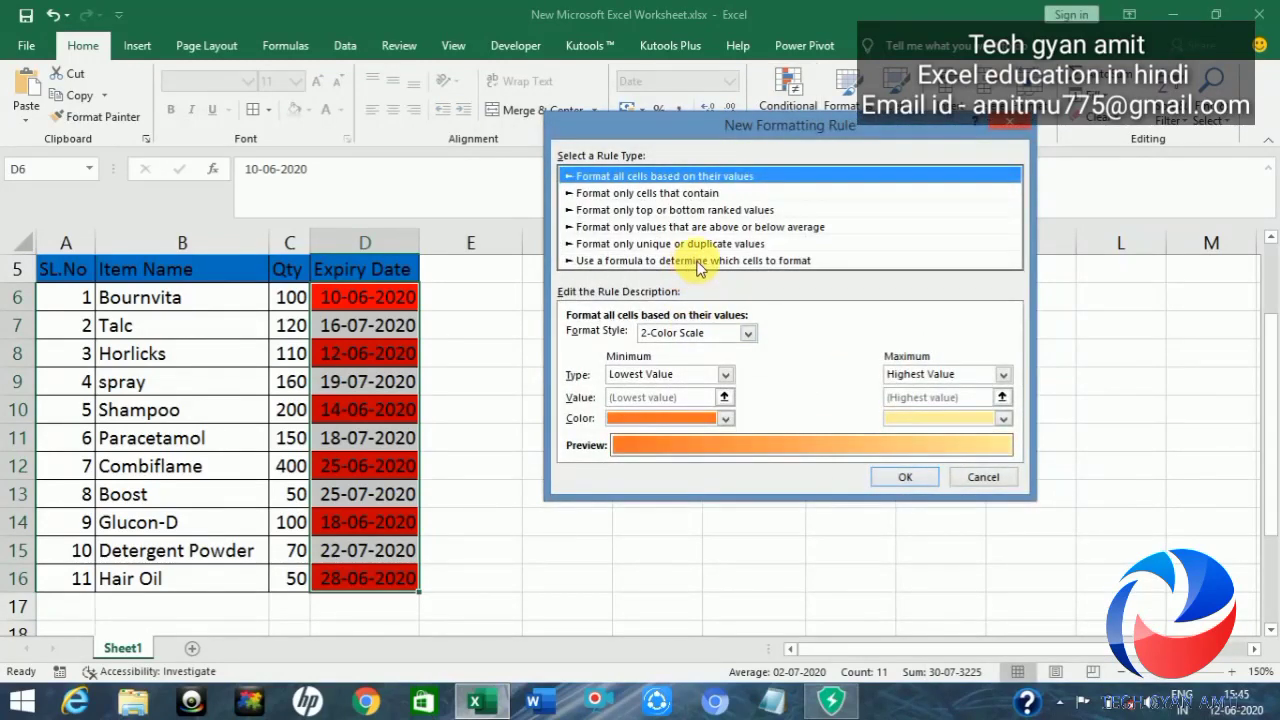
pyautogui.click(700, 260)
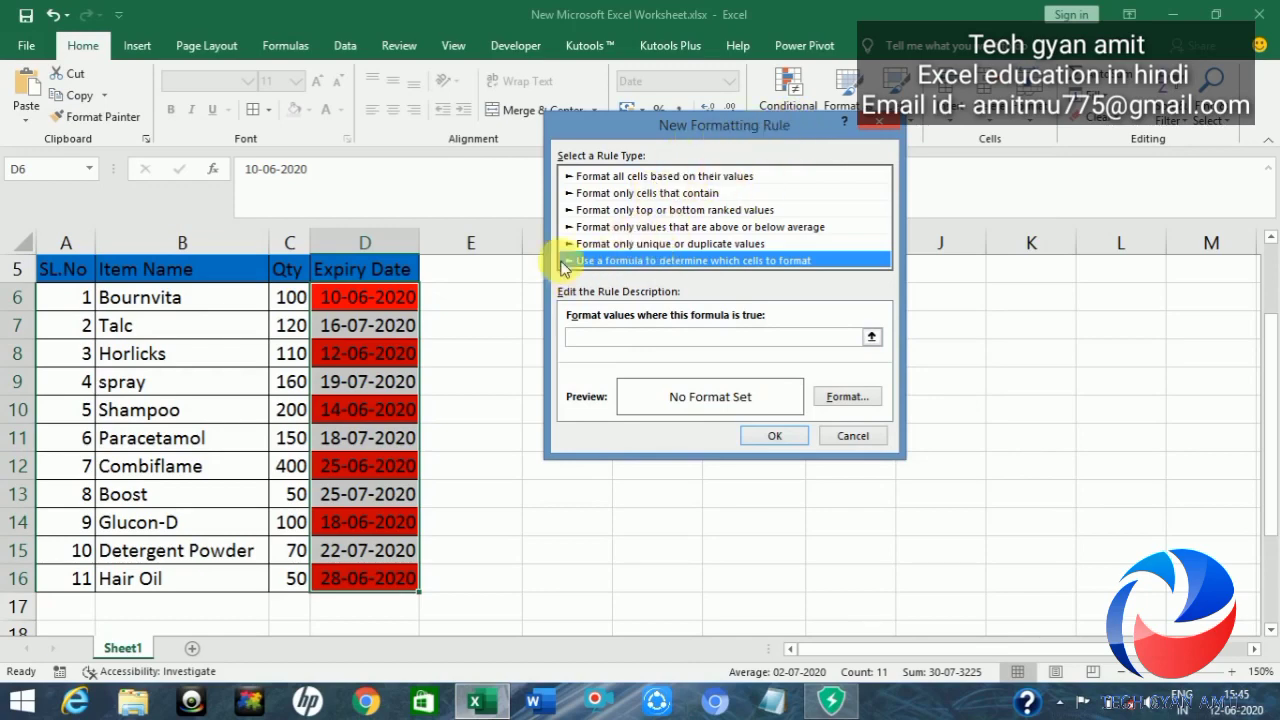
pyautogui.click(580, 338)
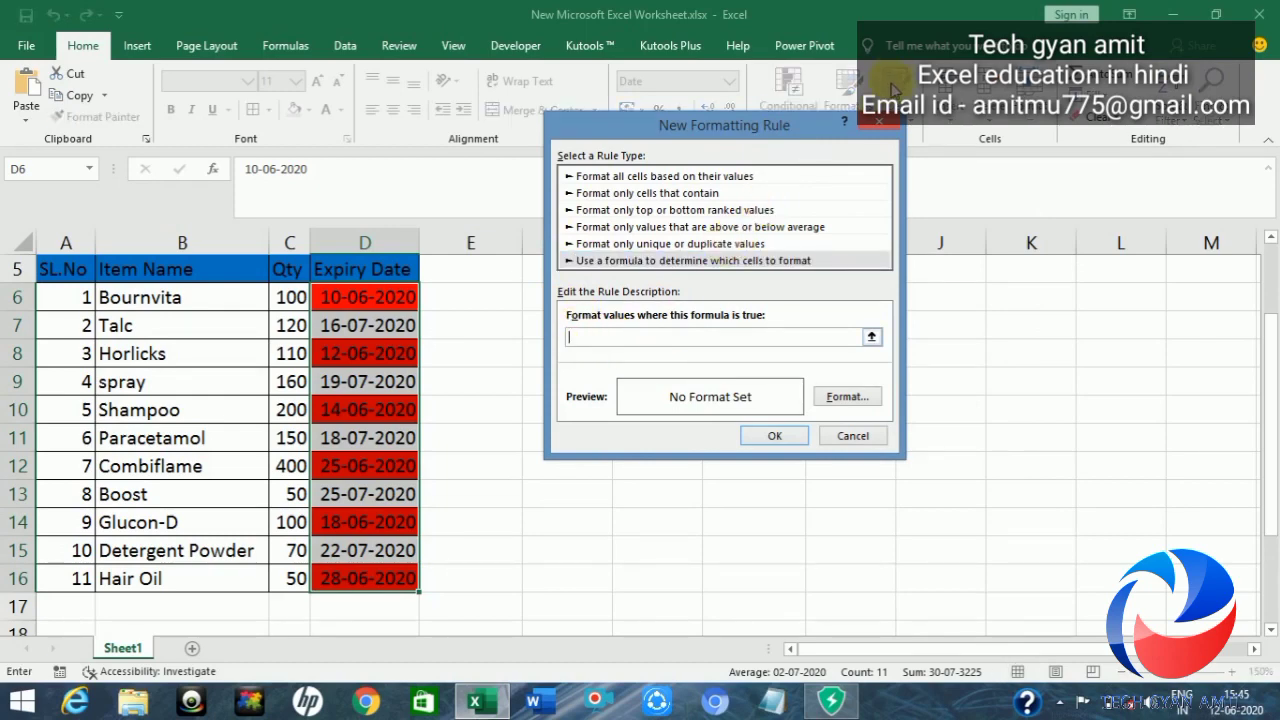
pyautogui.click(880, 122)
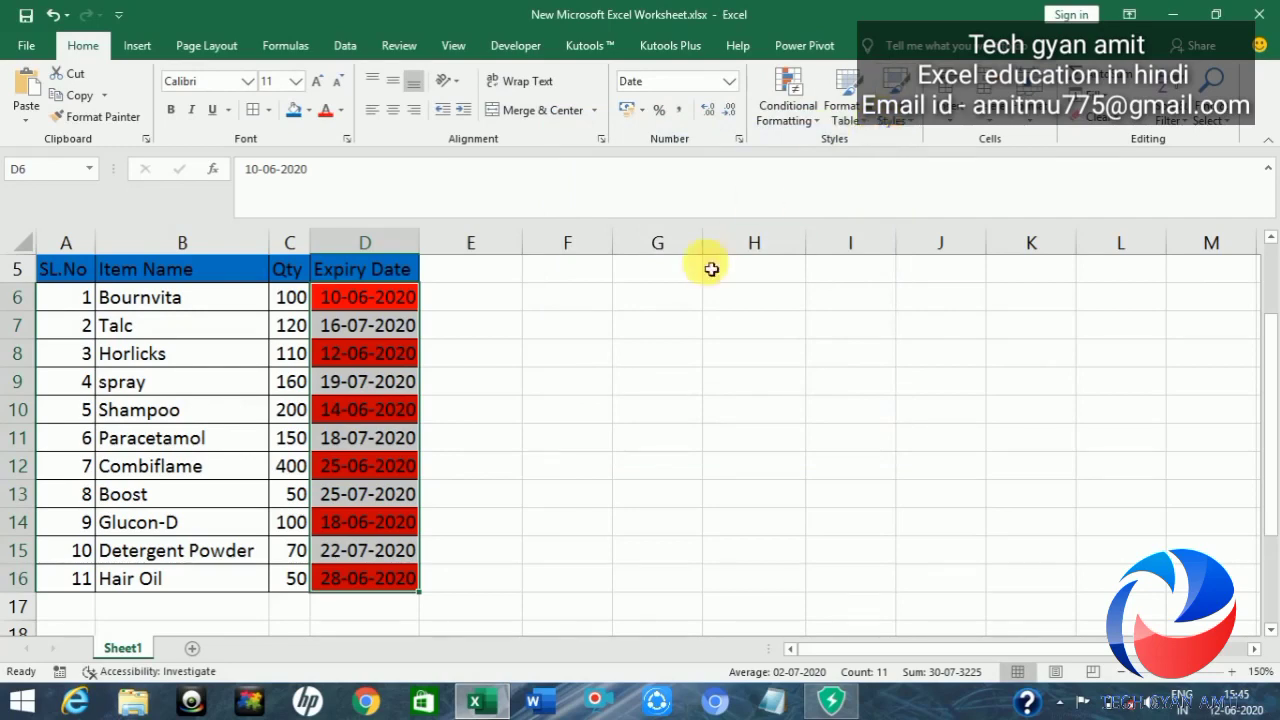
# Paste the copied IF/ISNUMBER/TODAY rule formula into G7 and commit it, showing TRUE for D6
pyautogui.click(660, 342)
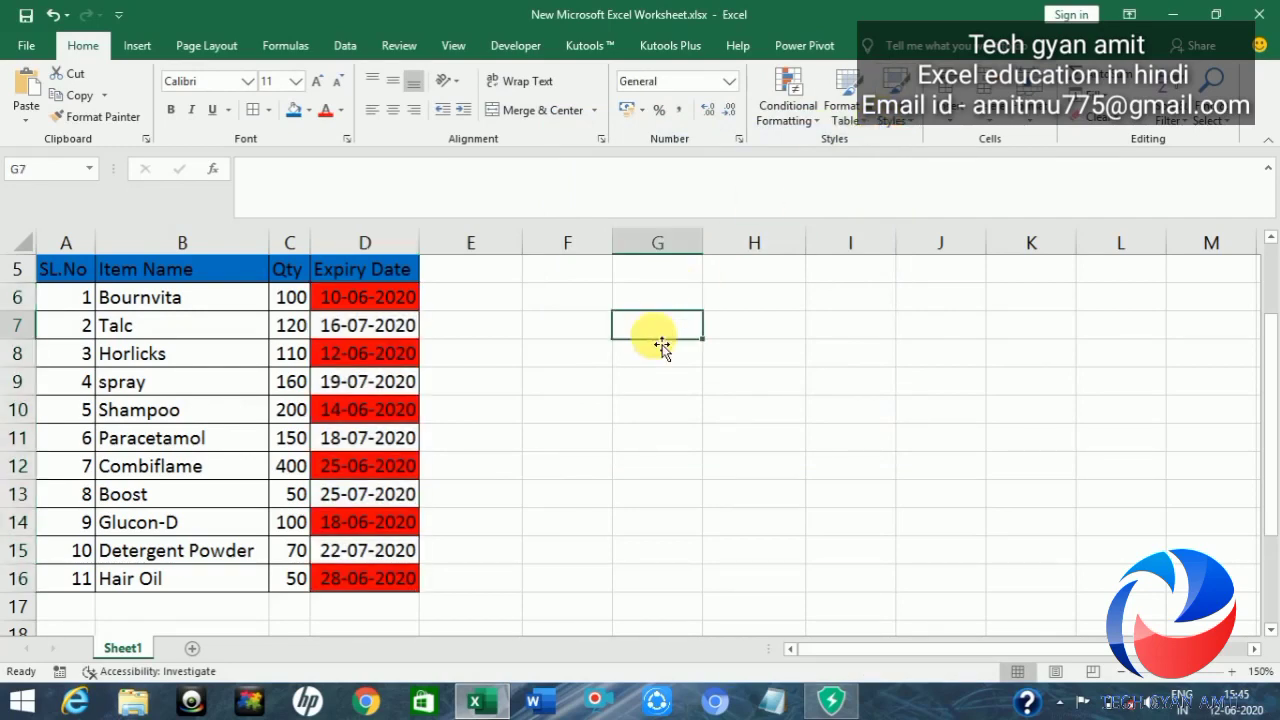
pyautogui.write('=IF(ISNUMBER(D6)=TRUE,OR(TODAY()>=D6,TODAY()=D6-4,AND(D6>TODAY(),D6-TODAY()<=30)))')
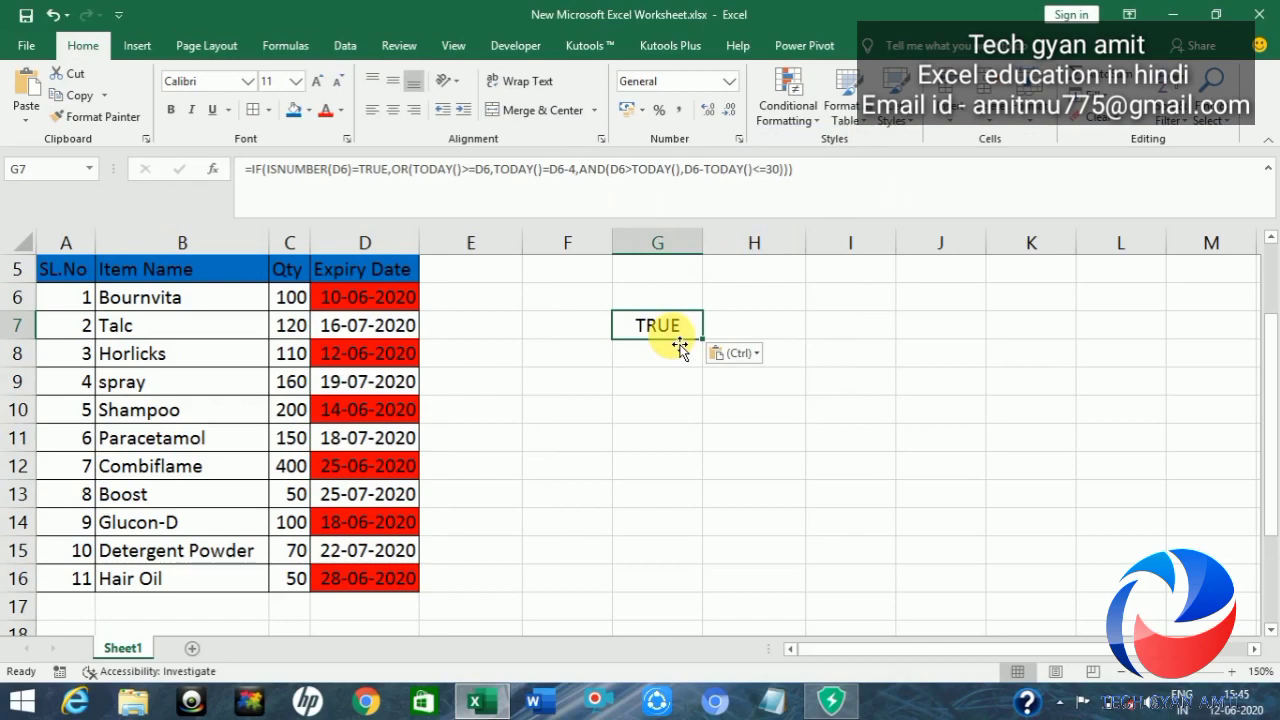
pyautogui.doubleClick(679, 347)
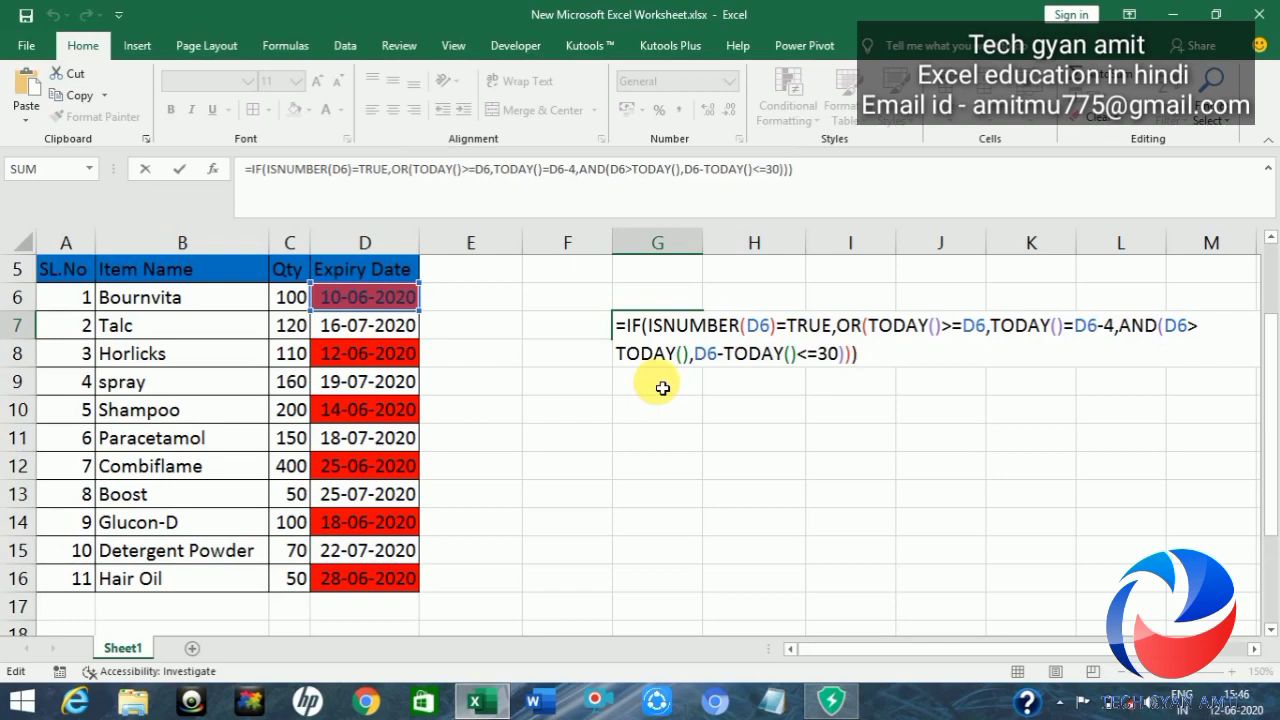
pyautogui.press('Return')
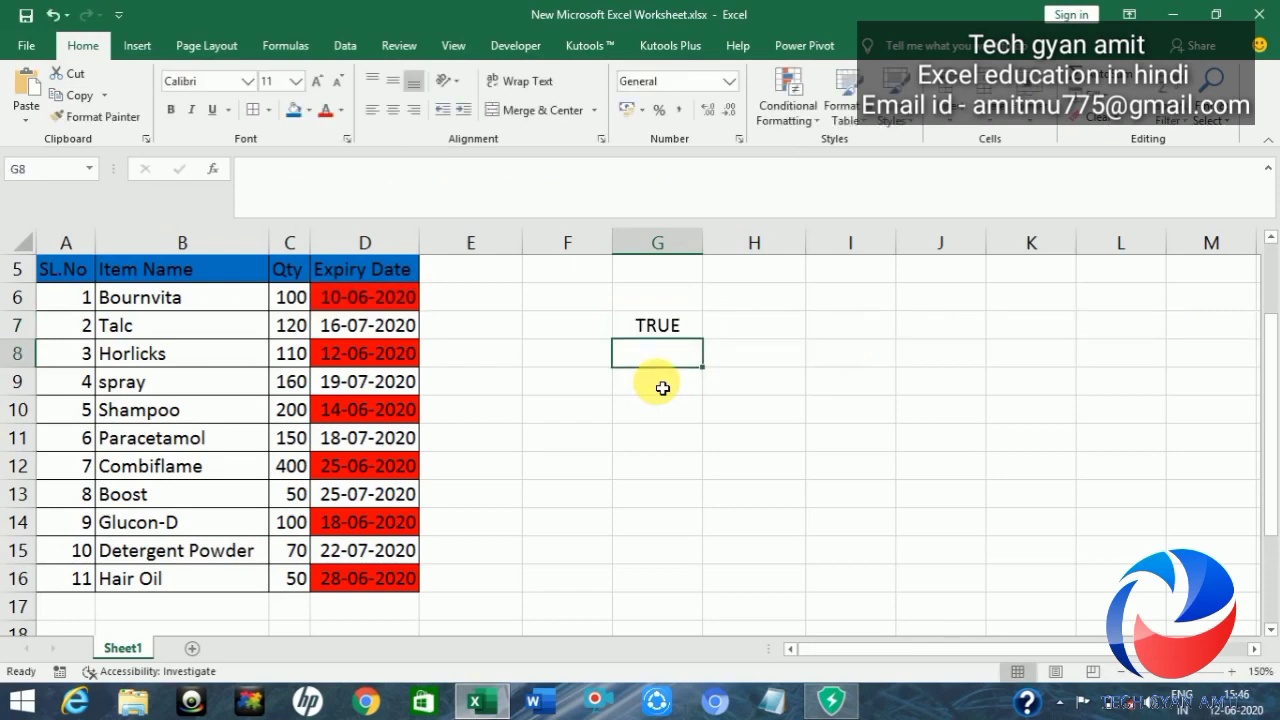
# Enter =ISNUMBER(D6) in H9, returning TRUE, then compare the values in D6 and B6
pyautogui.click(750, 390)
pyautogui.write('=')
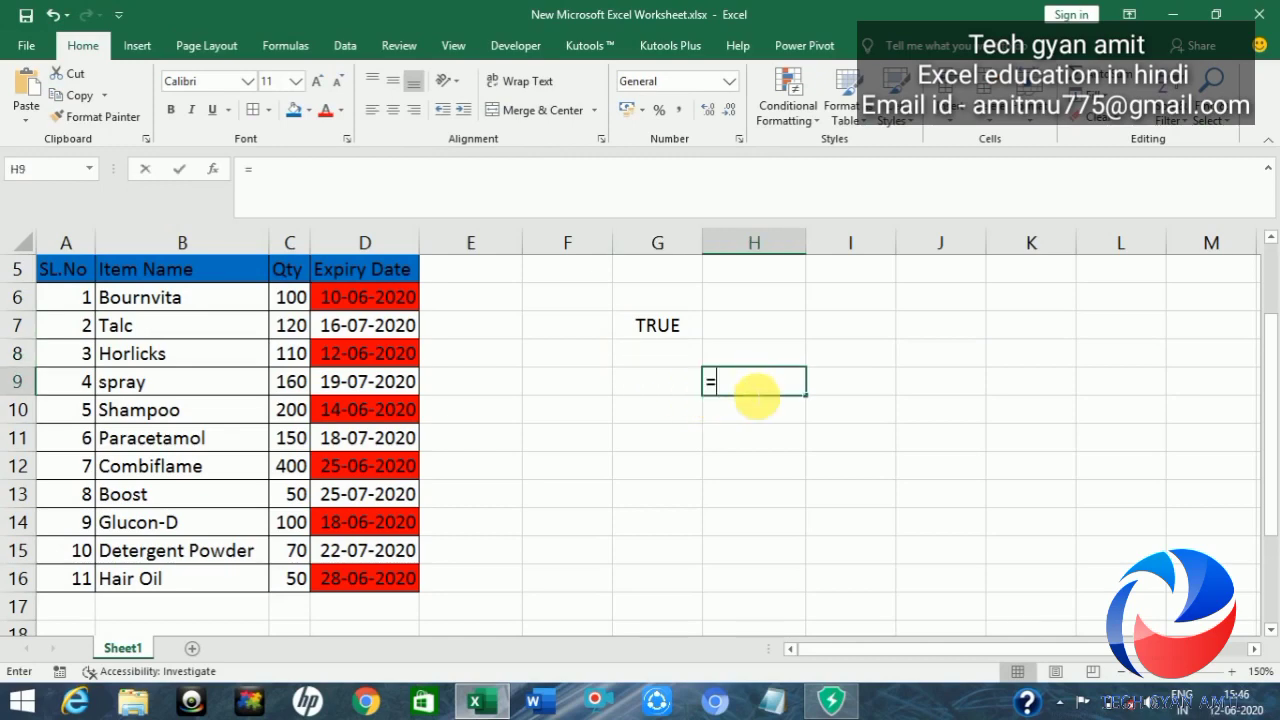
pyautogui.write('isn')
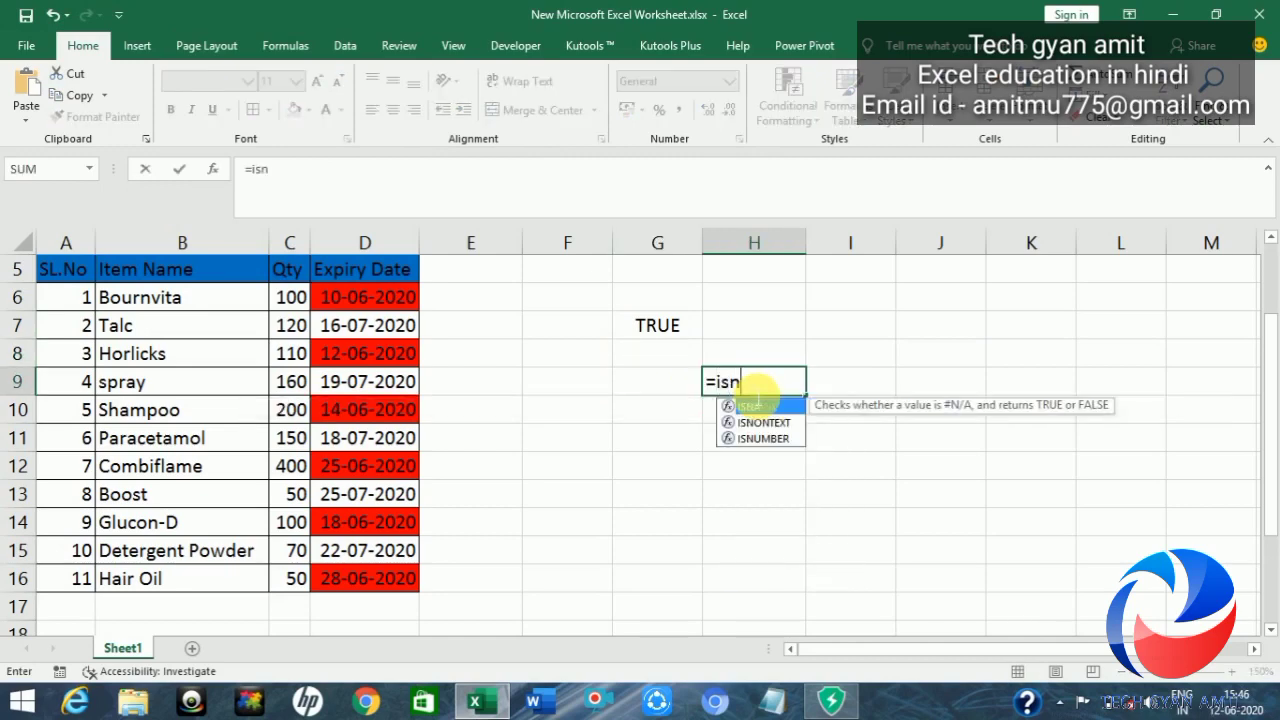
pyautogui.write('ub')
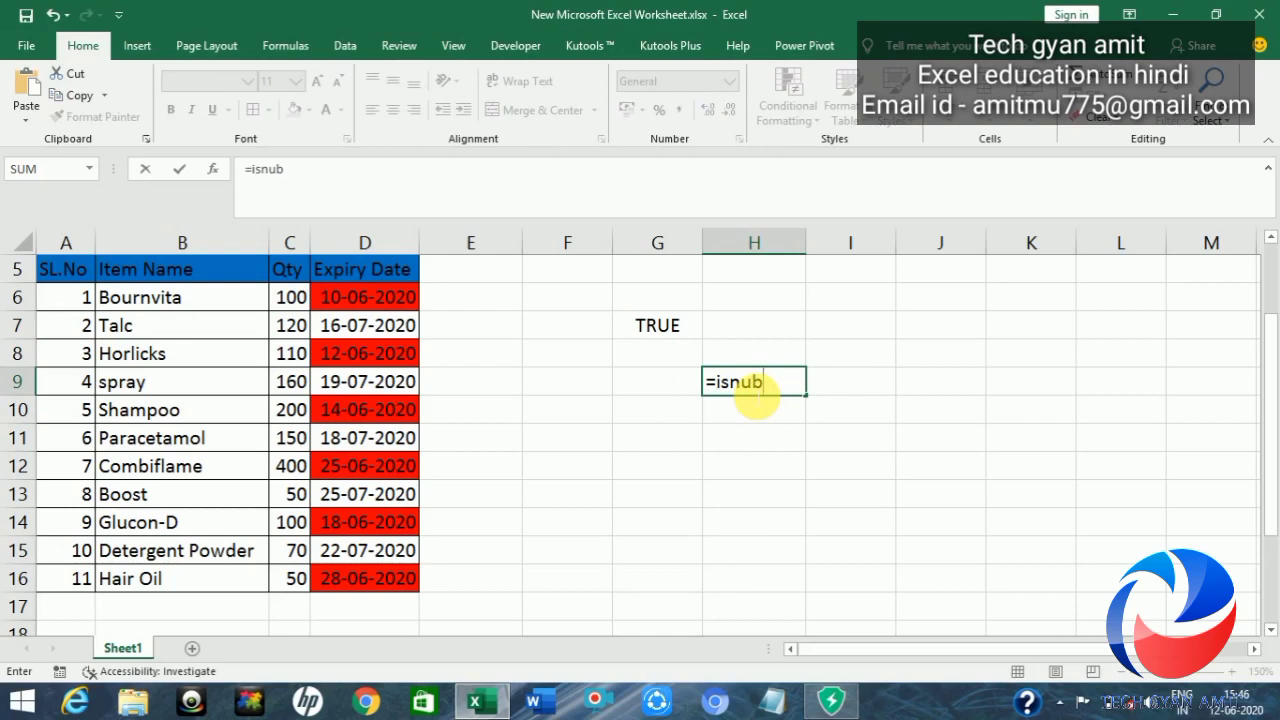
pyautogui.press('BackSpace')
pyautogui.doubleClick(758, 405)
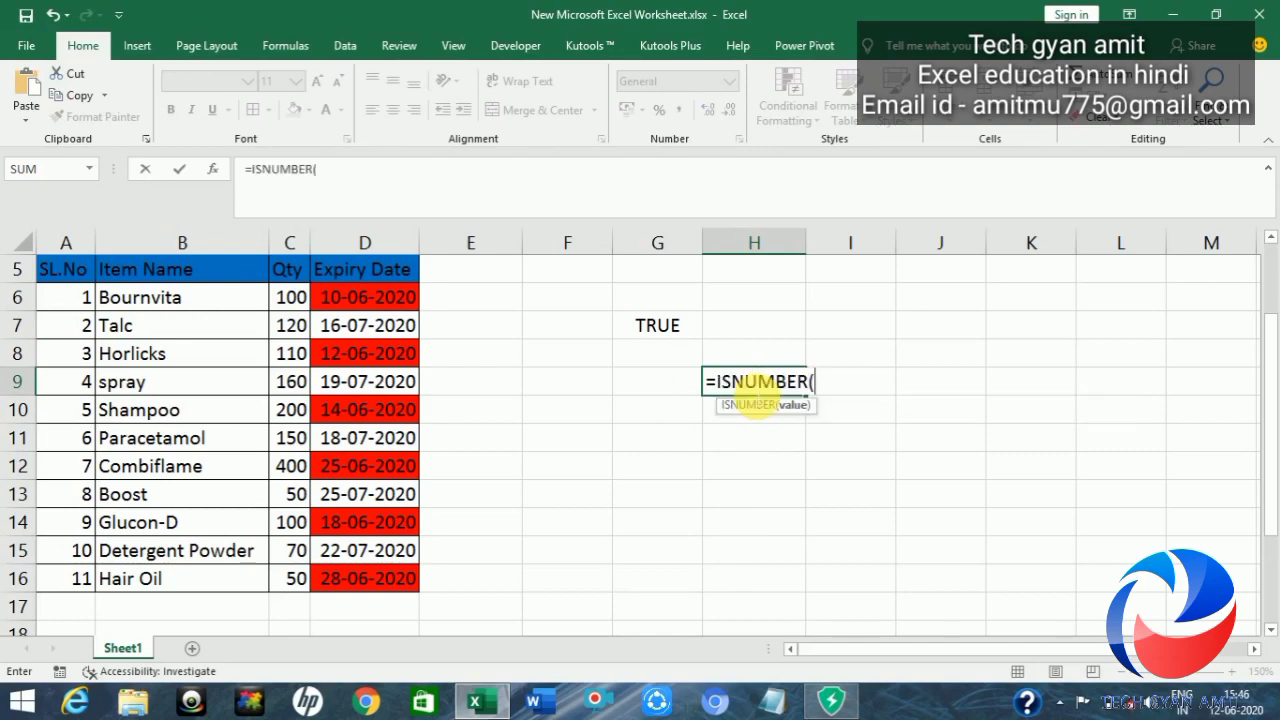
pyautogui.click(363, 305)
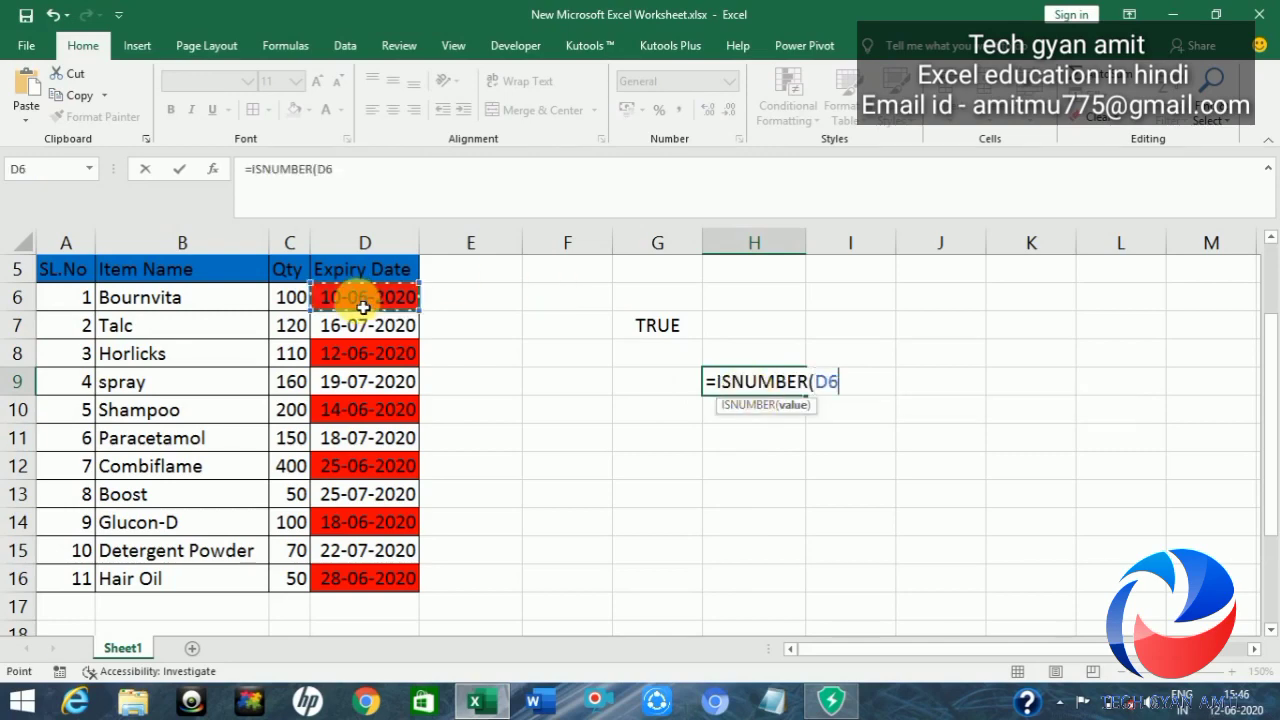
pyautogui.write(')')
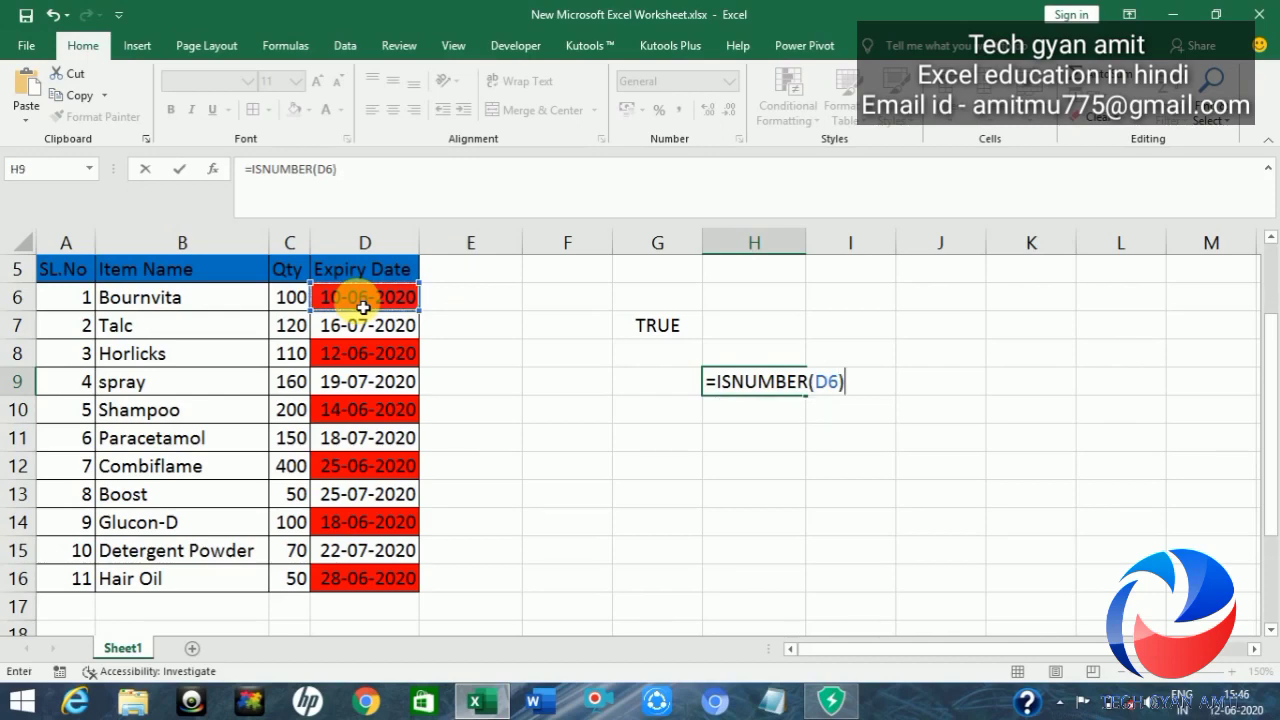
pyautogui.press('Return')
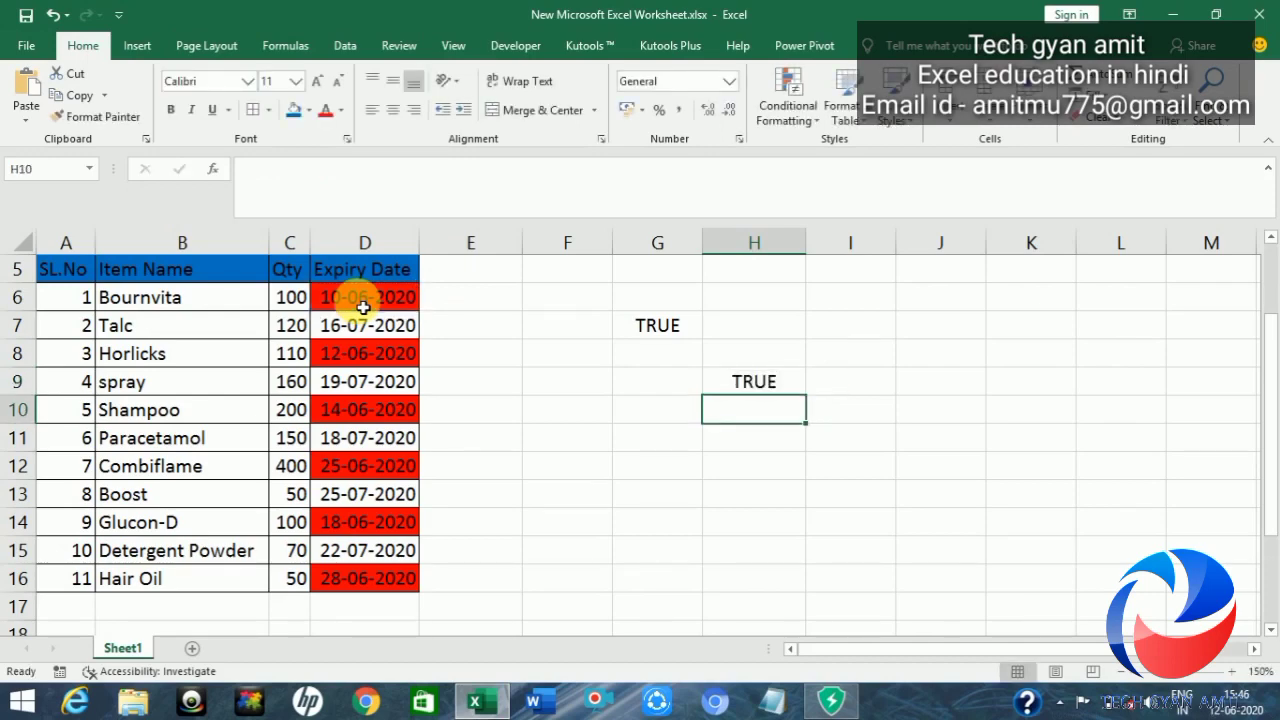
pyautogui.click(363, 305)
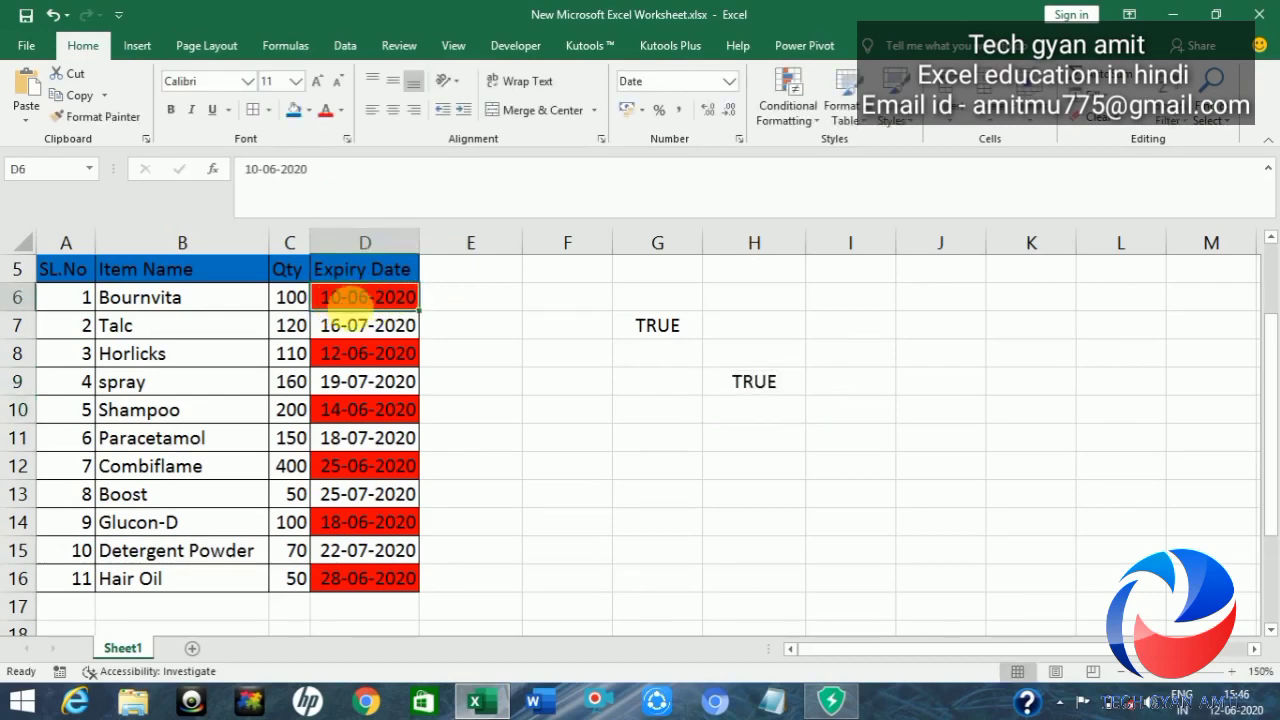
pyautogui.click(164, 304)
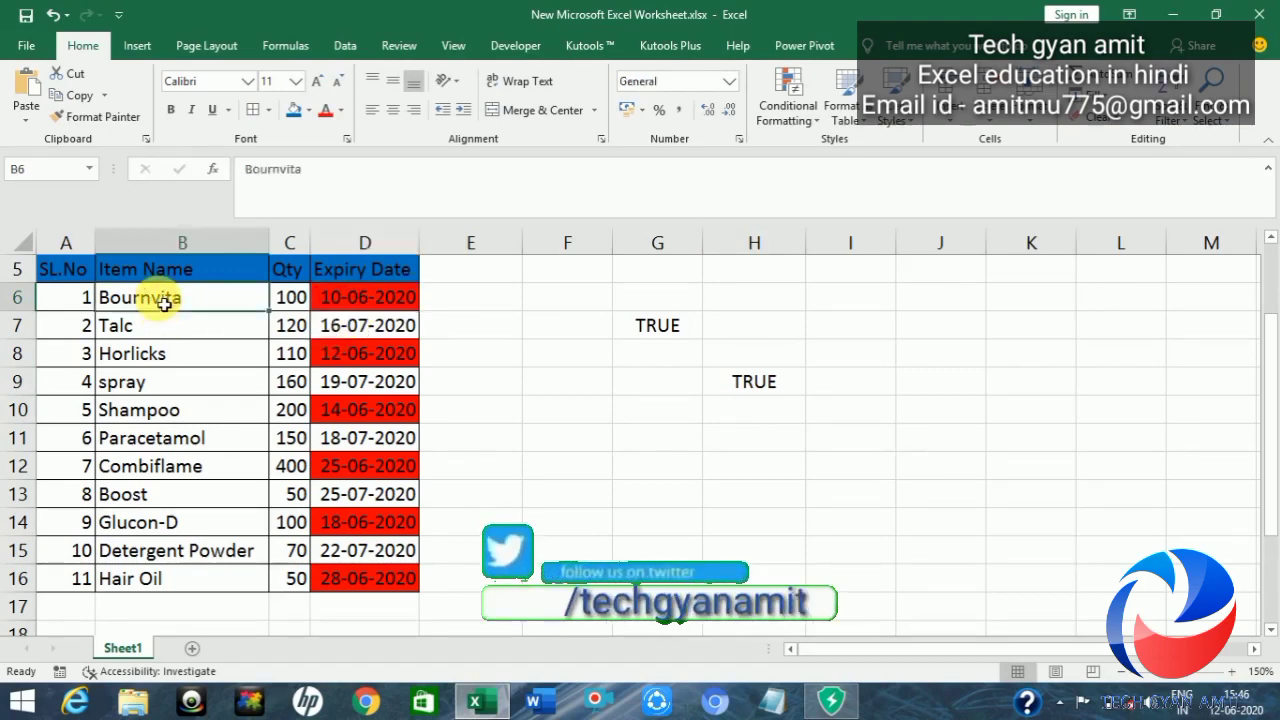
# Change H9's formula to =ISNUMBER(B6) so it returns FALSE for the text item name
pyautogui.click(742, 386)
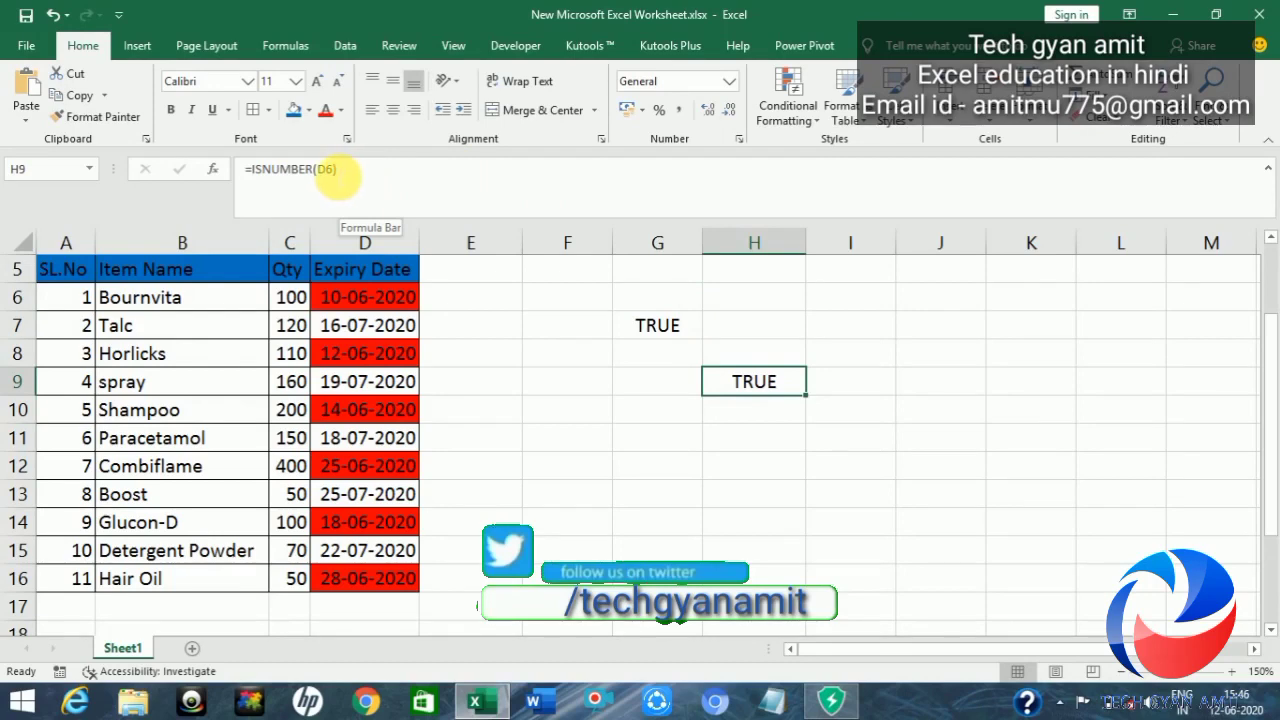
pyautogui.click(330, 170)
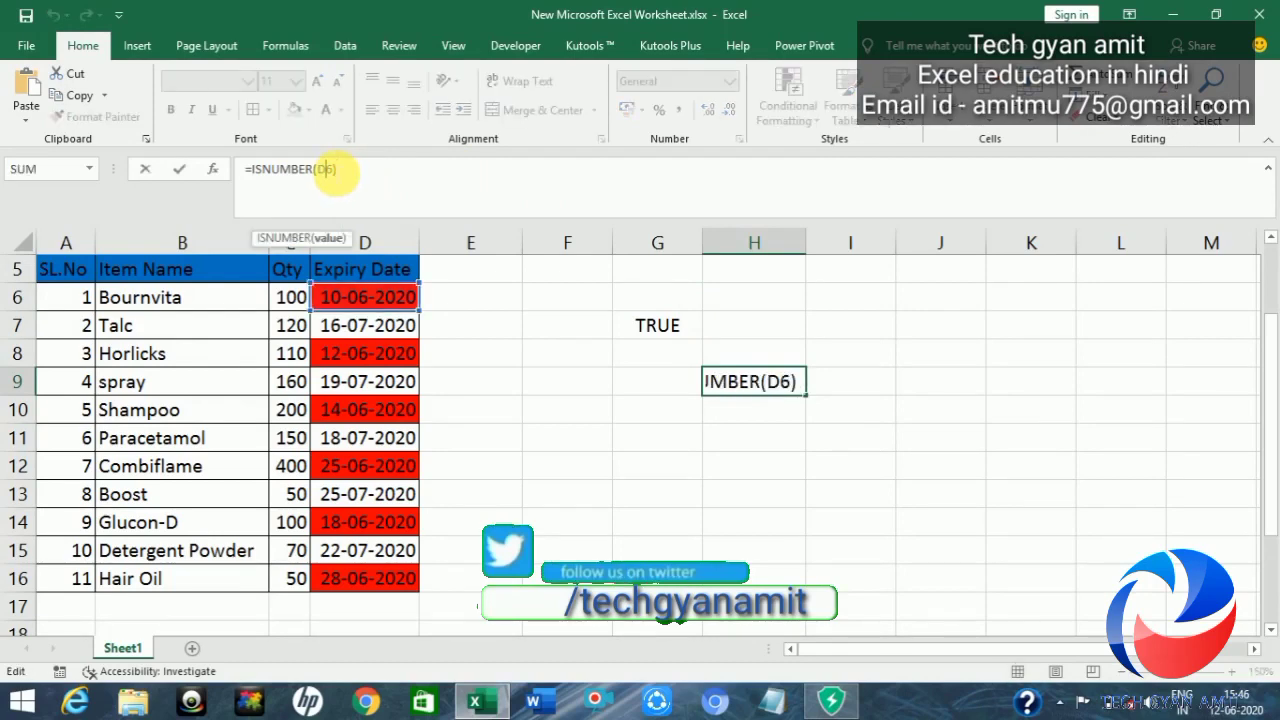
pyautogui.press('BackSpace')
pyautogui.write('b')
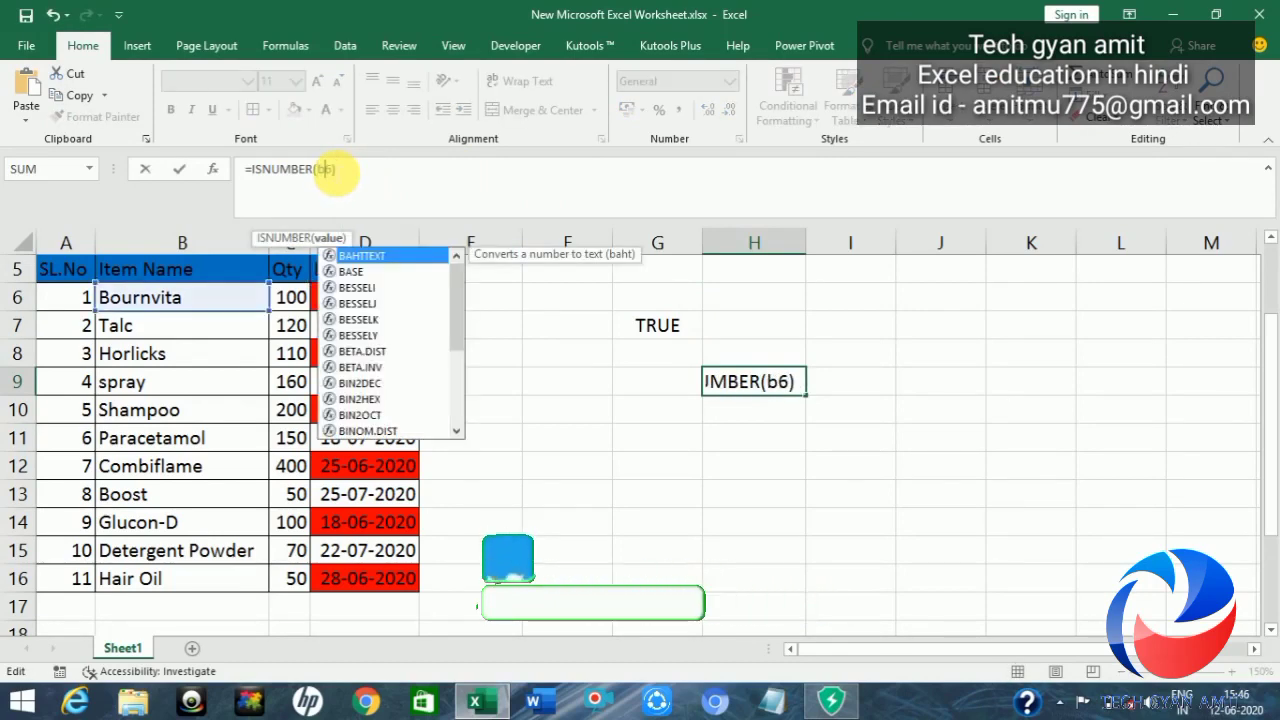
pyautogui.press('Return')
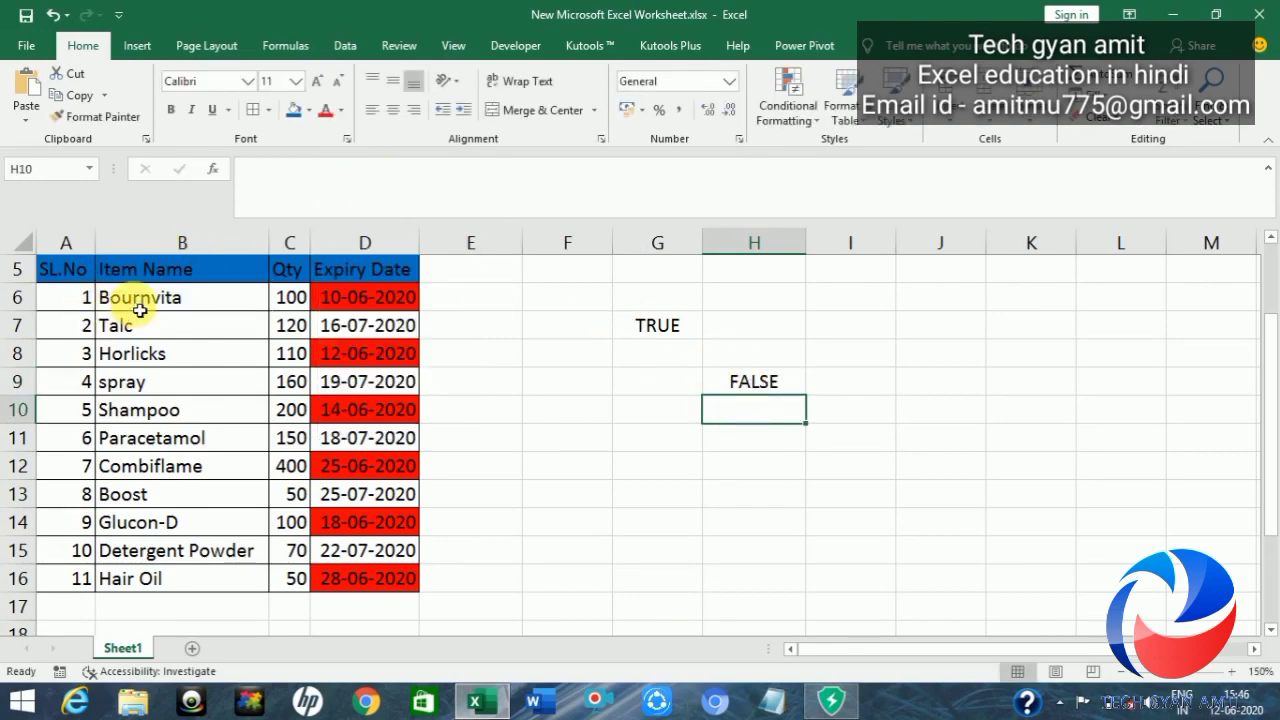
pyautogui.click(761, 388)
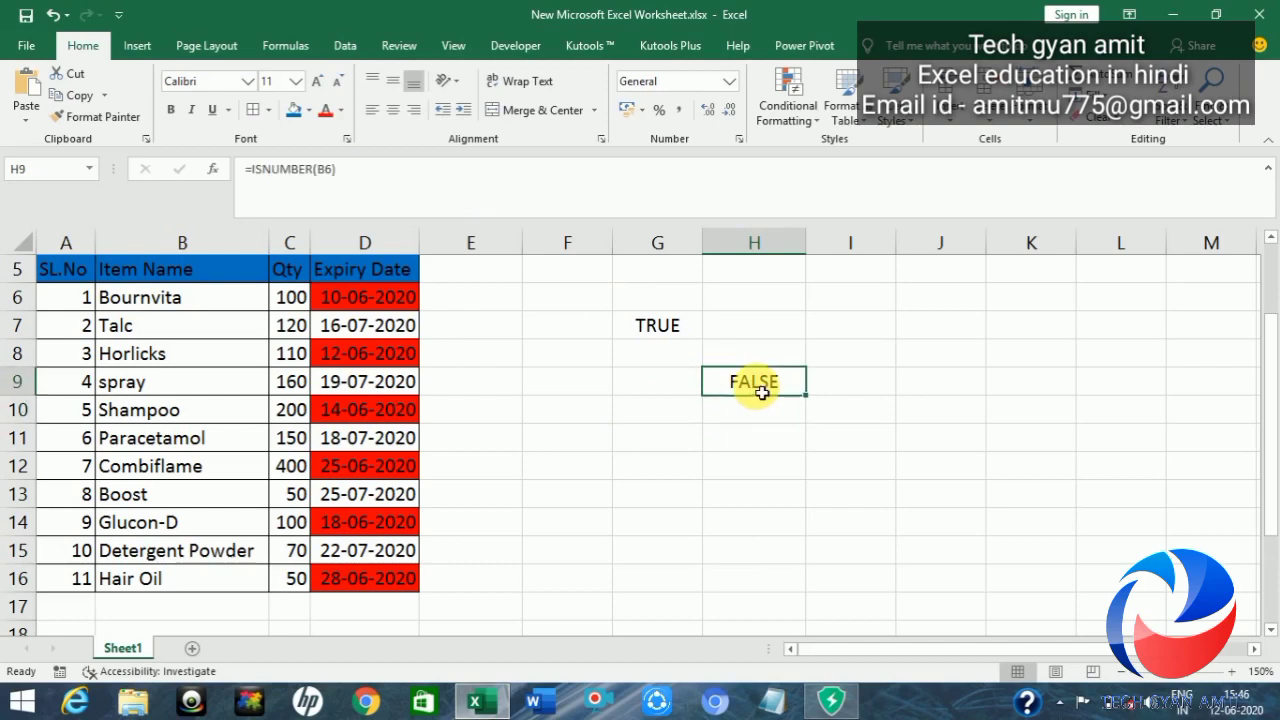
# Open G7's IF formula in the cell to review its D6 date and 30-day logic
pyautogui.click(661, 338)
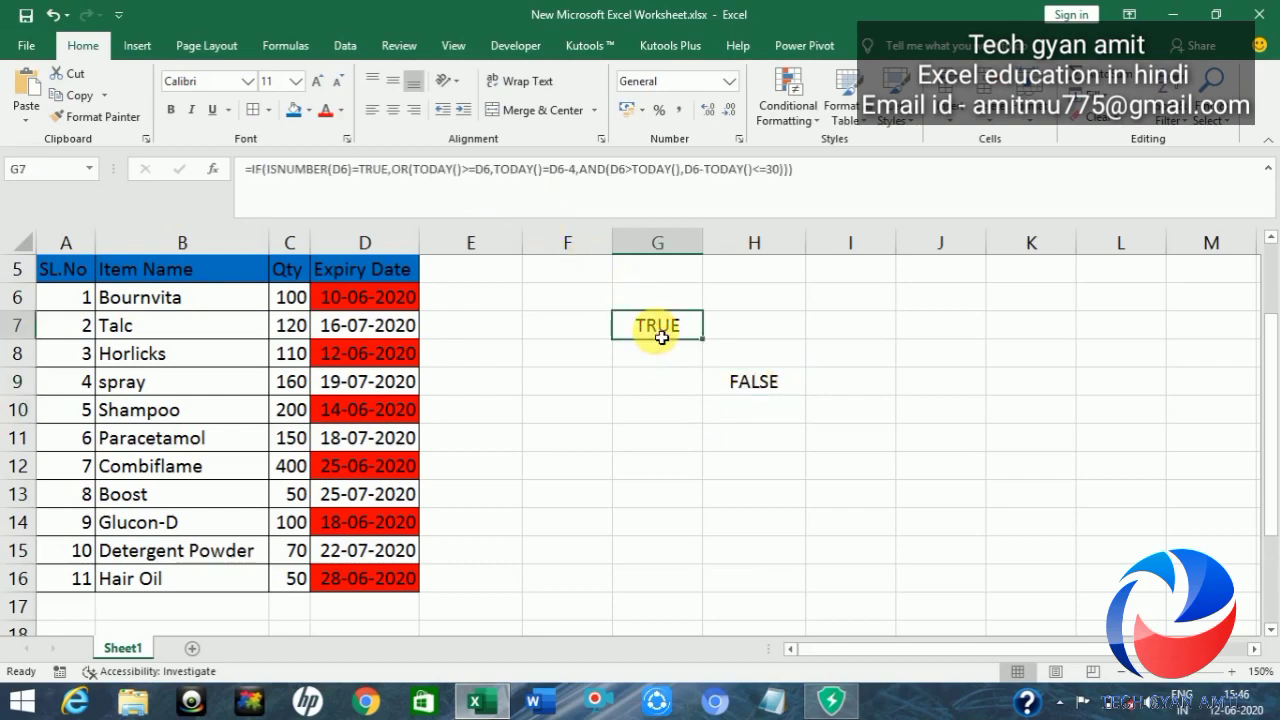
pyautogui.doubleClick(661, 338)
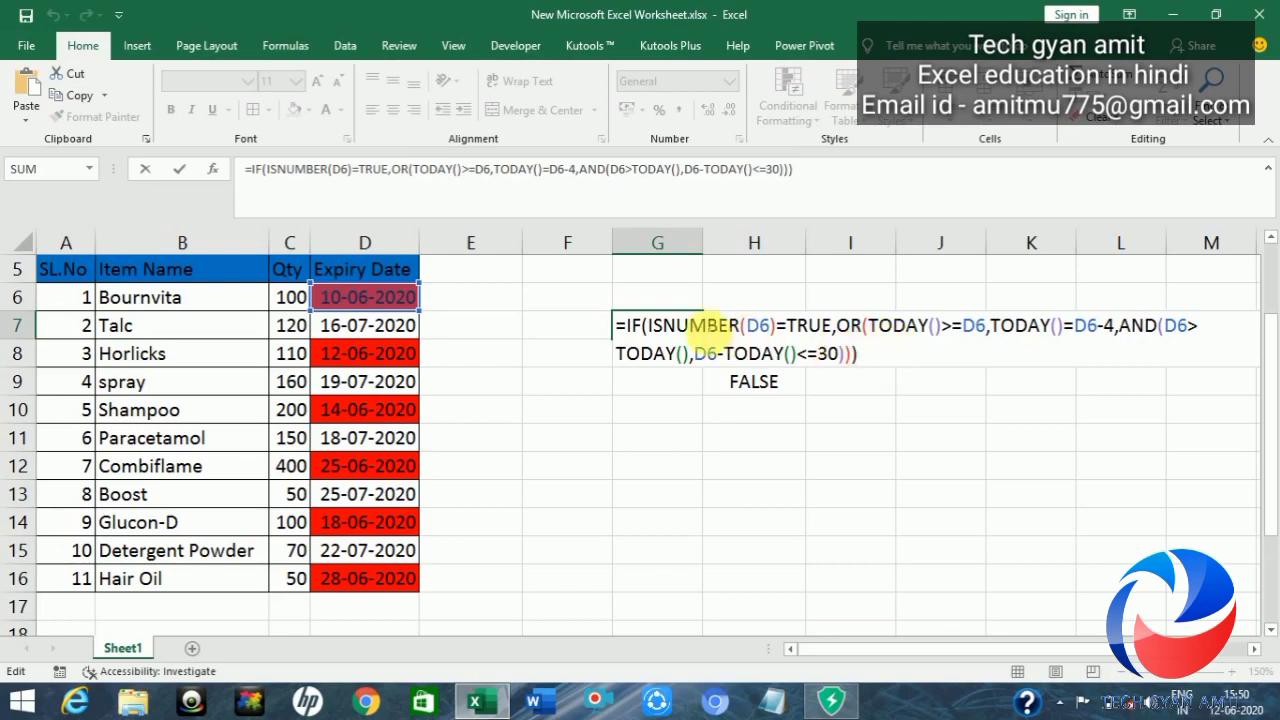
# Copy the full IF/ISNUMBER/TODAY formula text from G7, then select D6 down to D16
pyautogui.moveTo(614, 325); pyautogui.dragTo(760, 380)
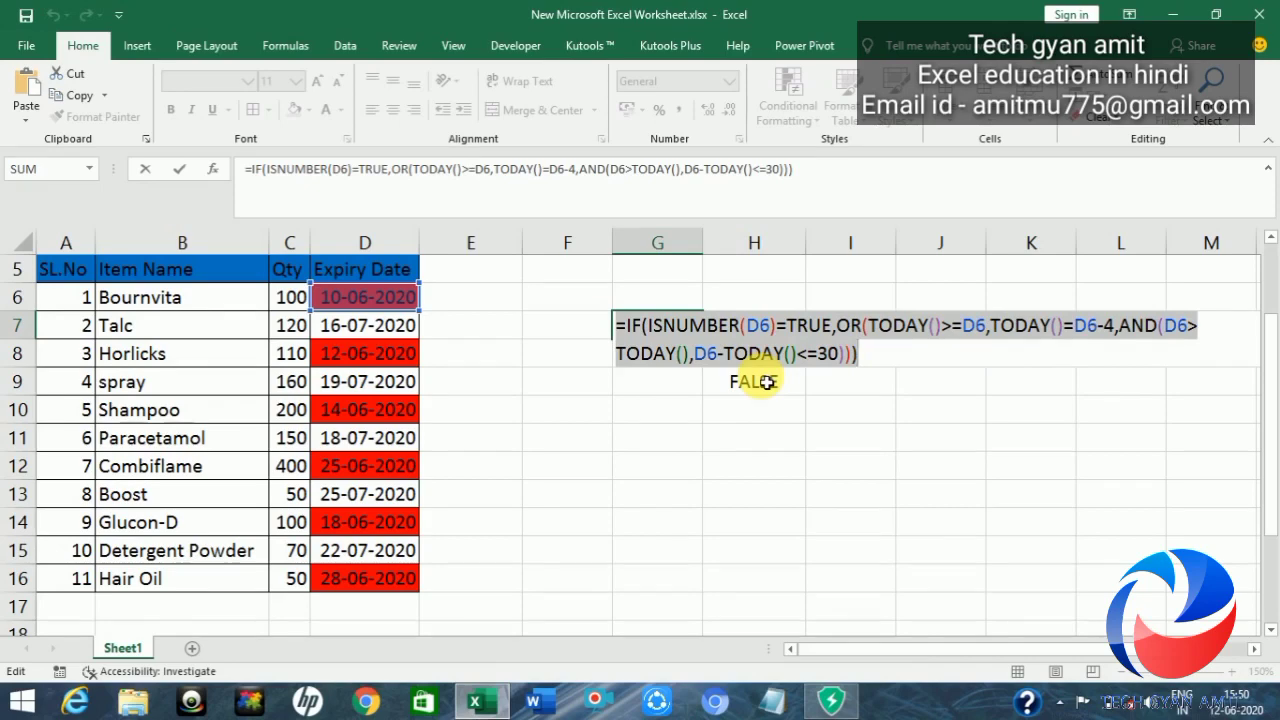
pyautogui.press('Return')
pyautogui.click(790, 115)
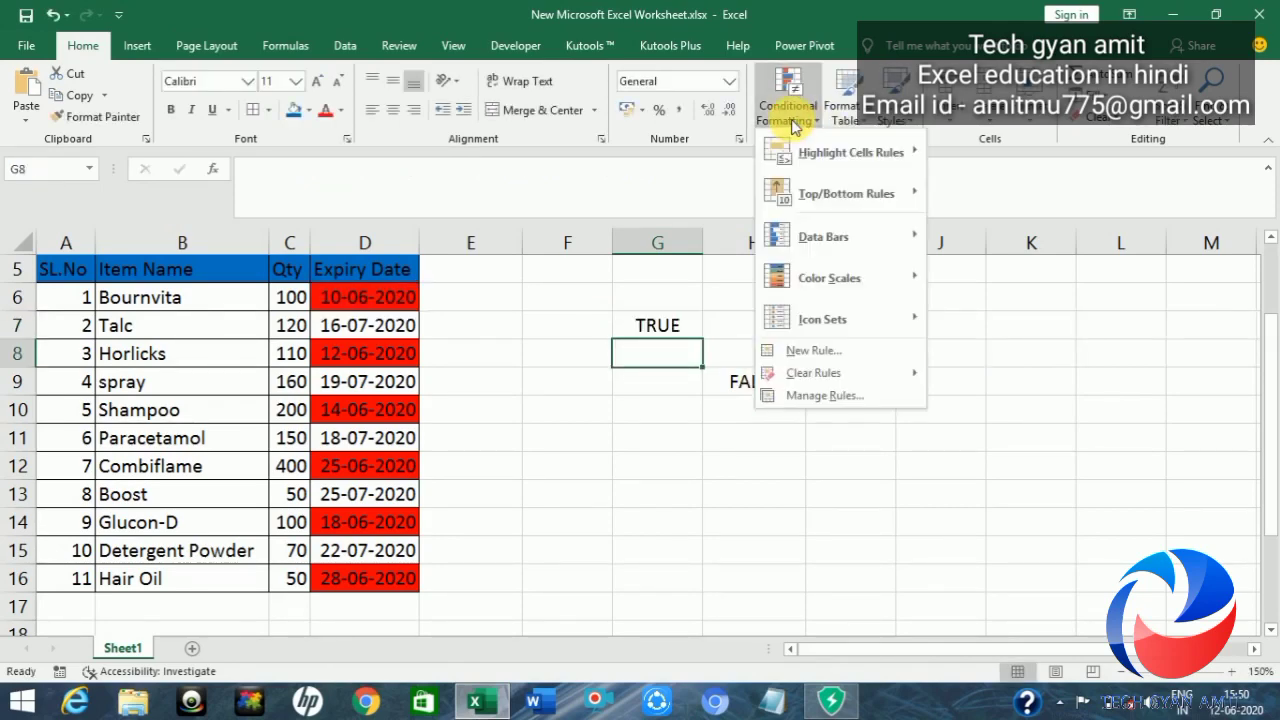
pyautogui.click(830, 352)
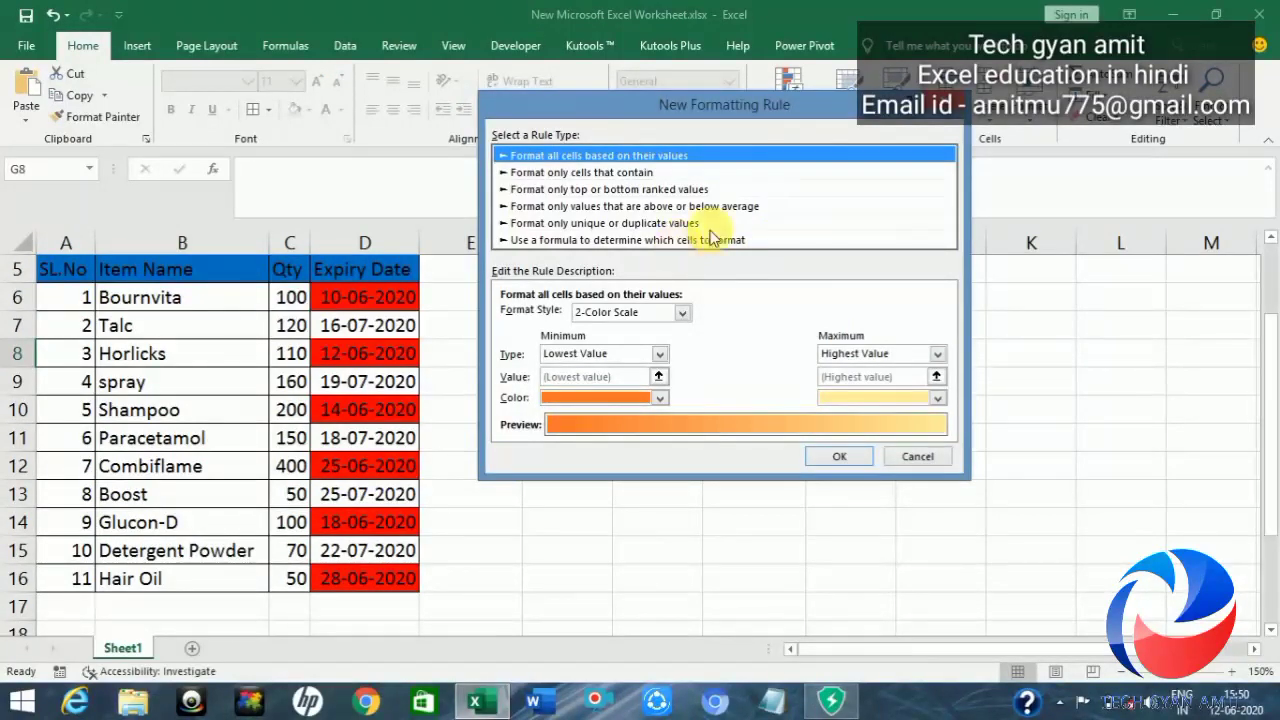
pyautogui.press('Escape')
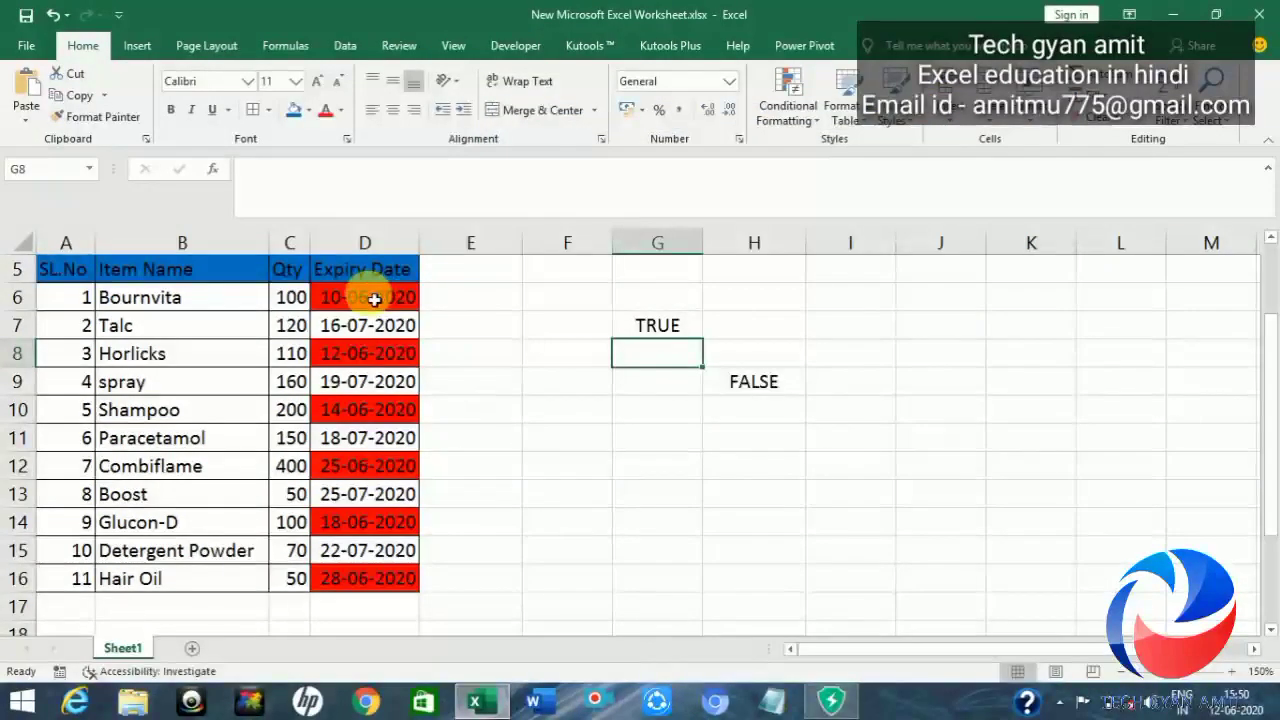
pyautogui.click(373, 299)
pyautogui.hotkey('ctrl', 'shift', 'Down')
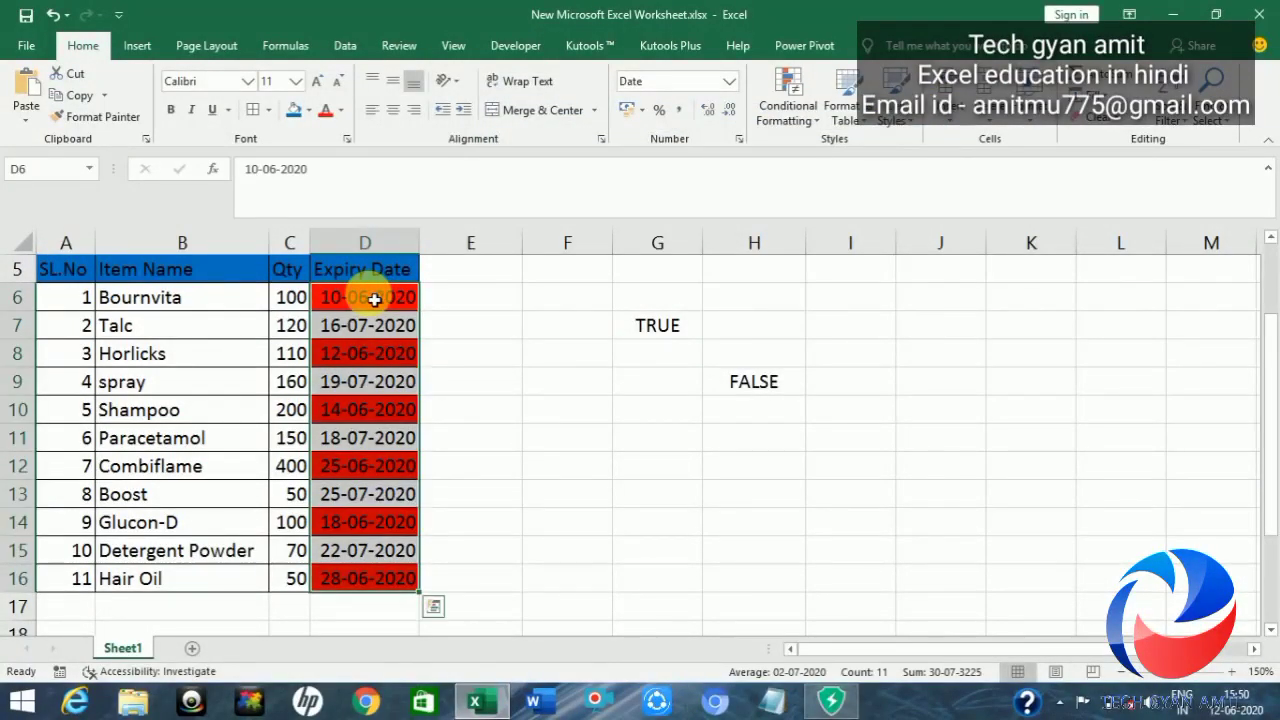
# Add a 'Use a formula' conditional rule to D6:D16 using the pasted IF formula with red fill
pyautogui.click(801, 118)
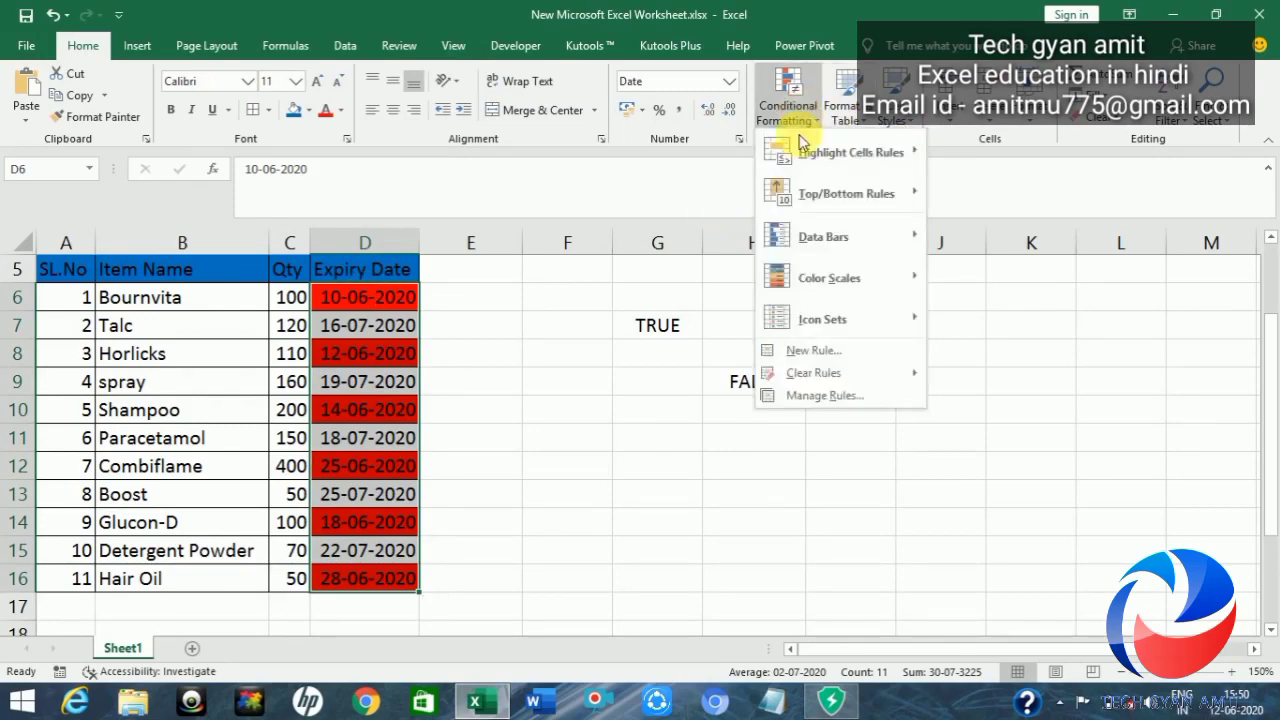
pyautogui.click(845, 350)
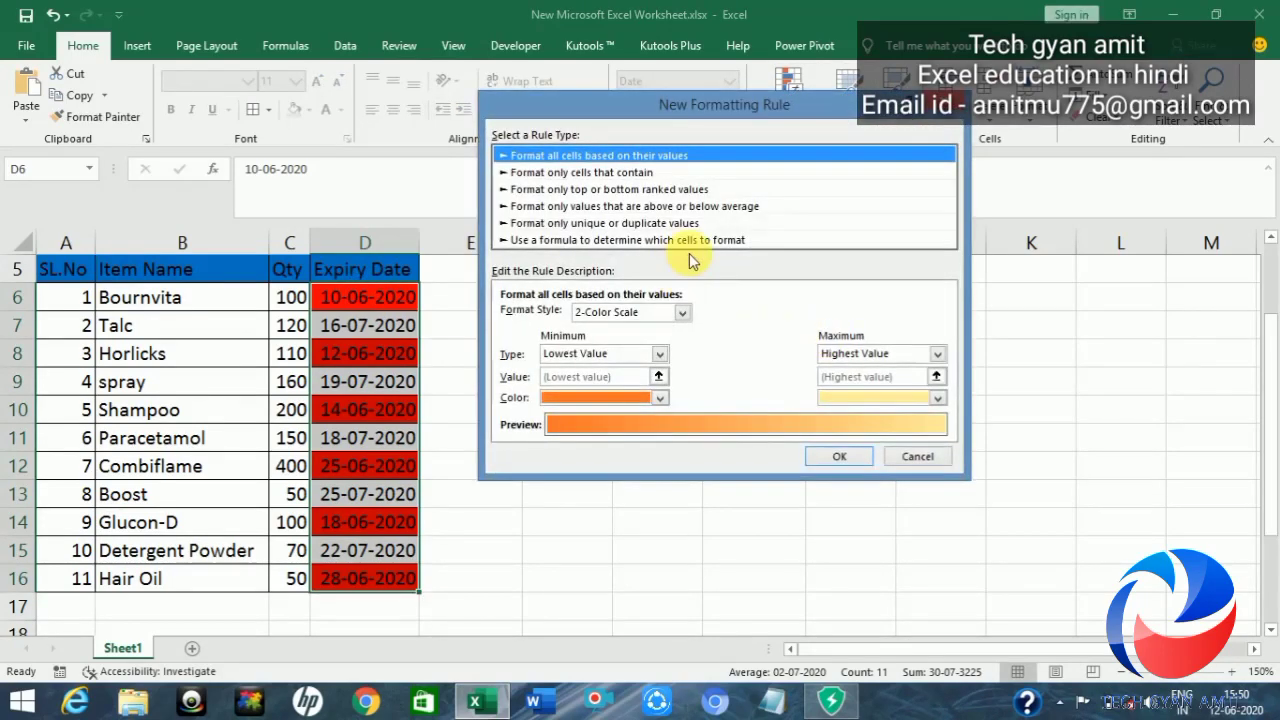
pyautogui.click(713, 241)
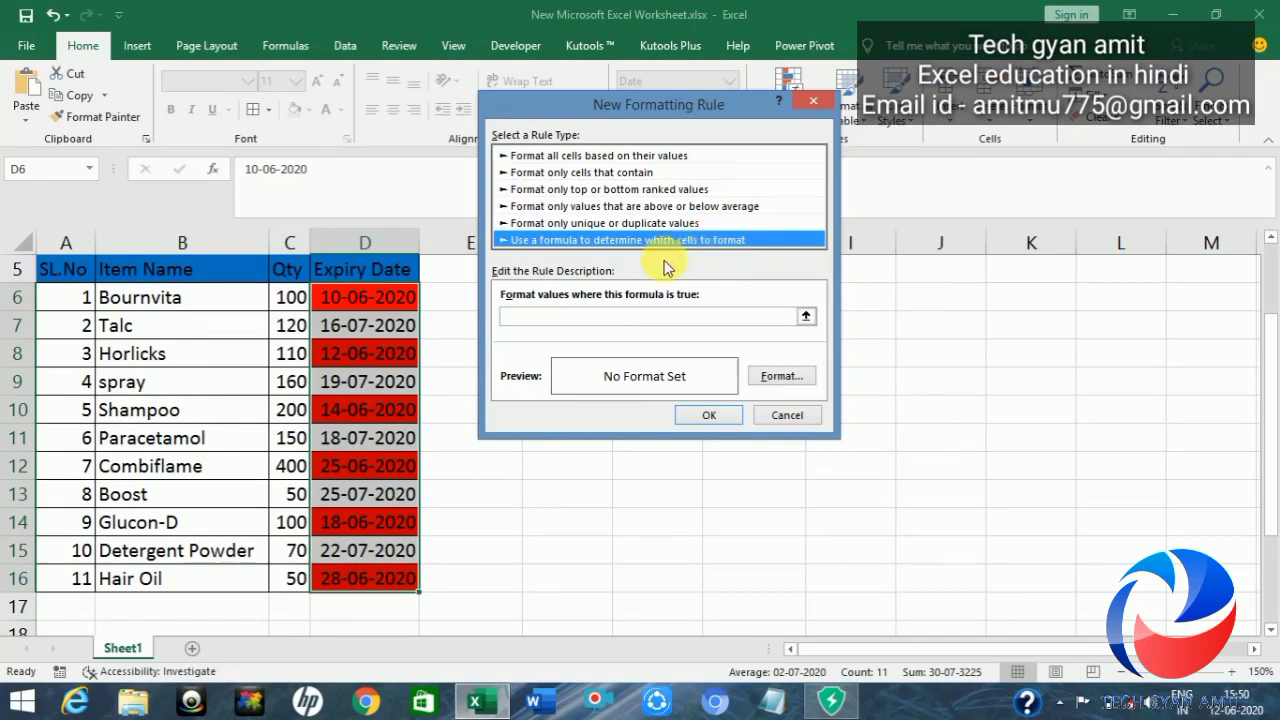
pyautogui.click(585, 317)
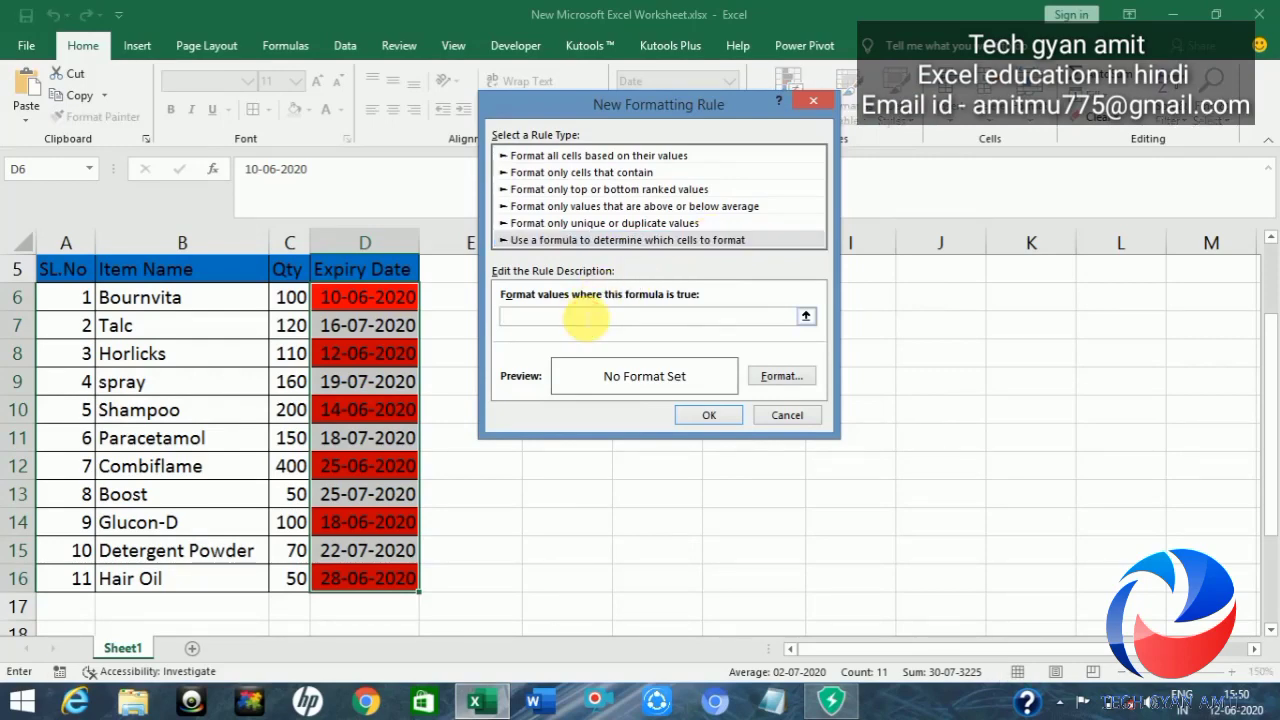
pyautogui.hotkey('ctrl', 'v')
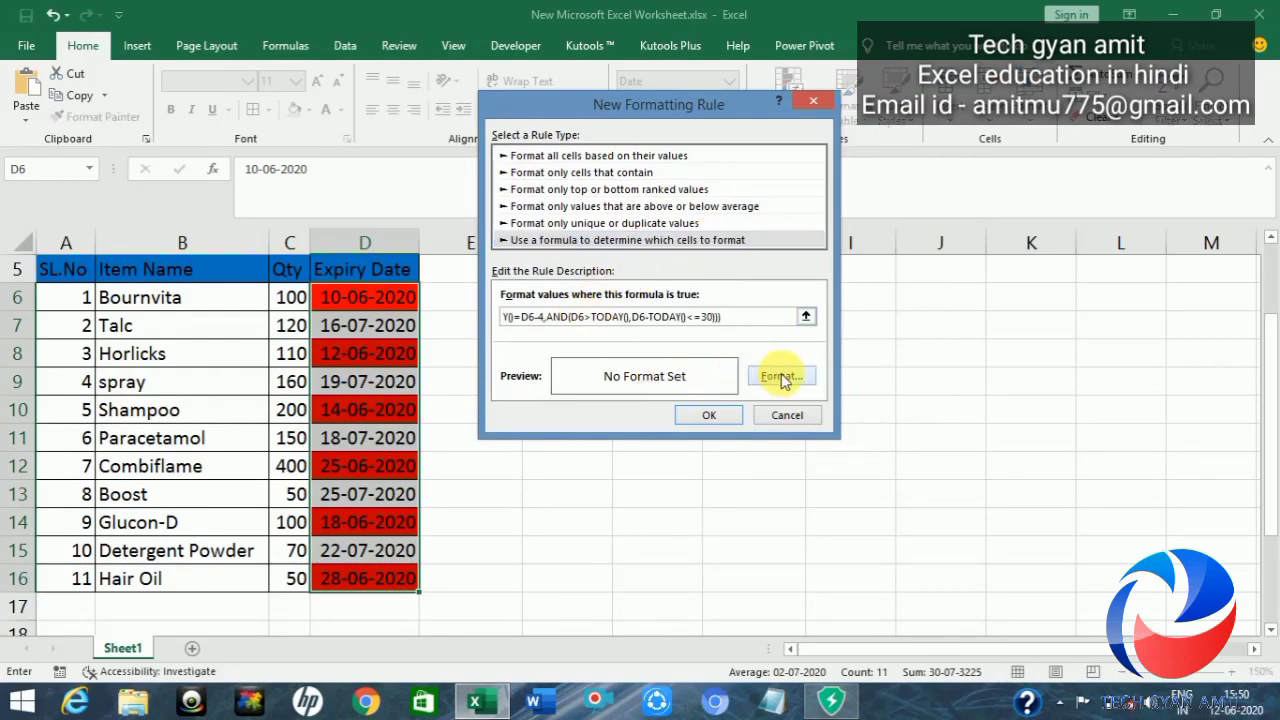
pyautogui.click(781, 375)
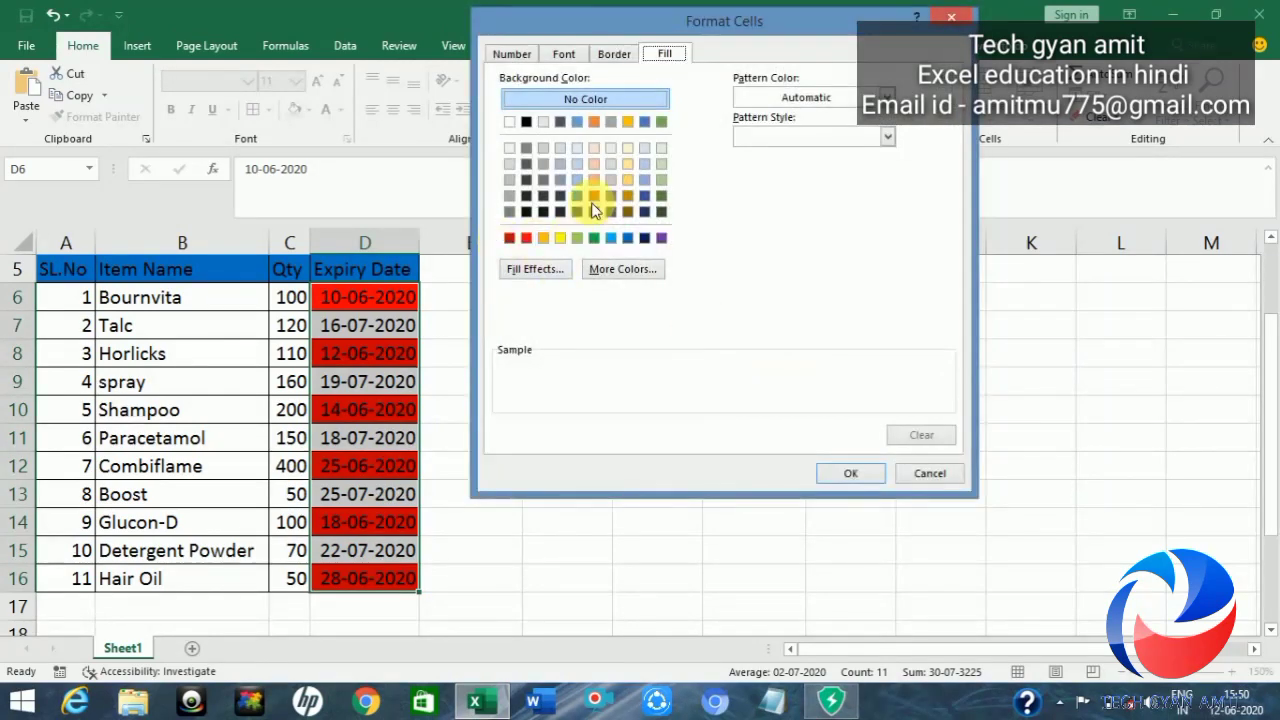
pyautogui.click(527, 240)
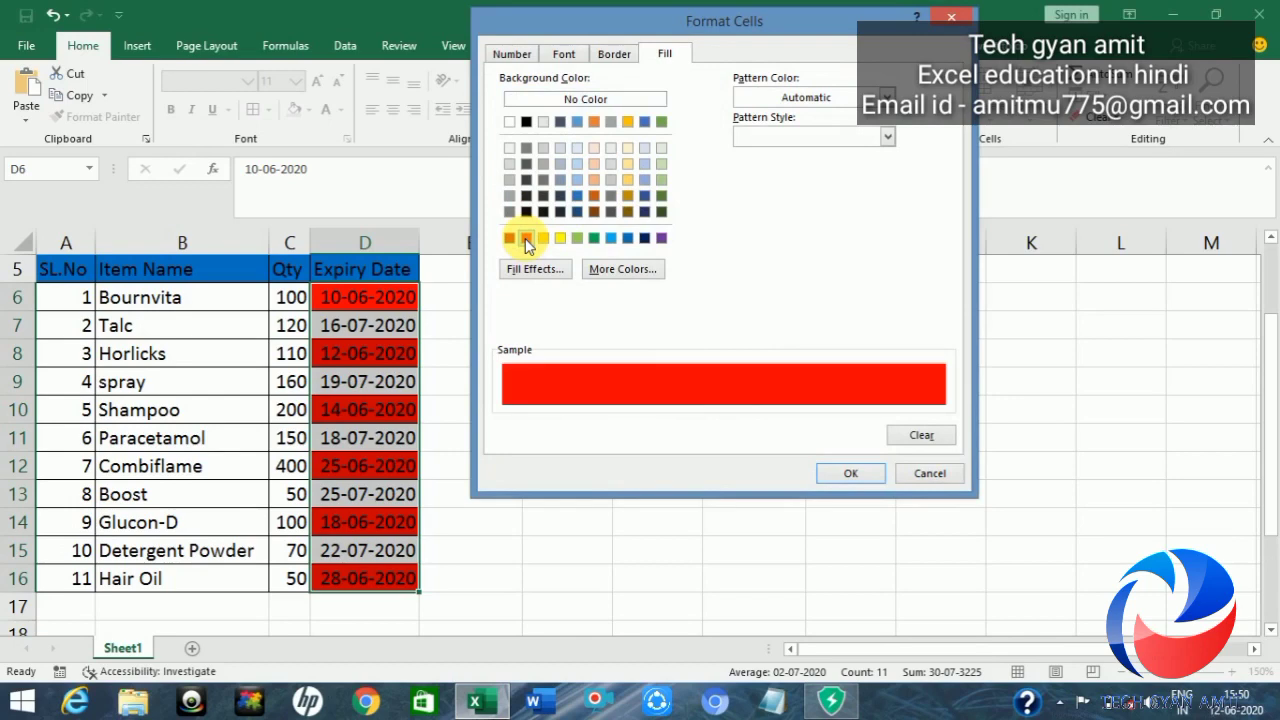
pyautogui.click(850, 470)
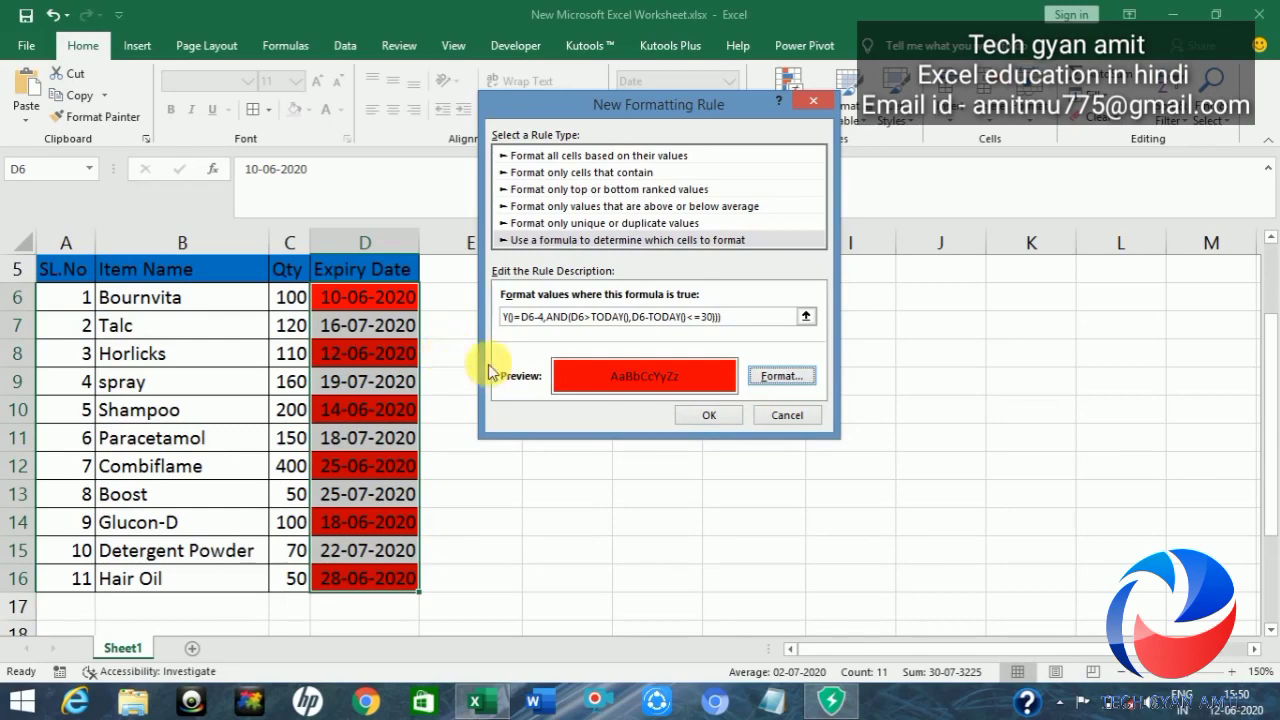
pyautogui.click(785, 418)
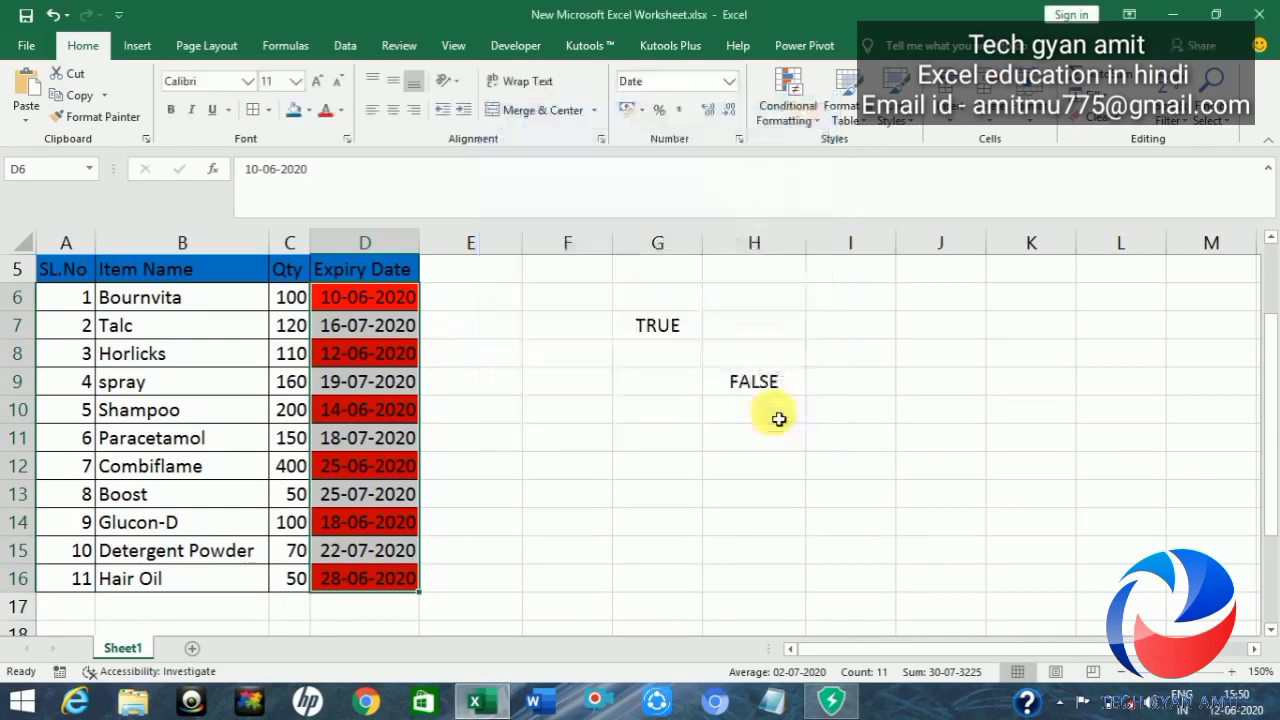